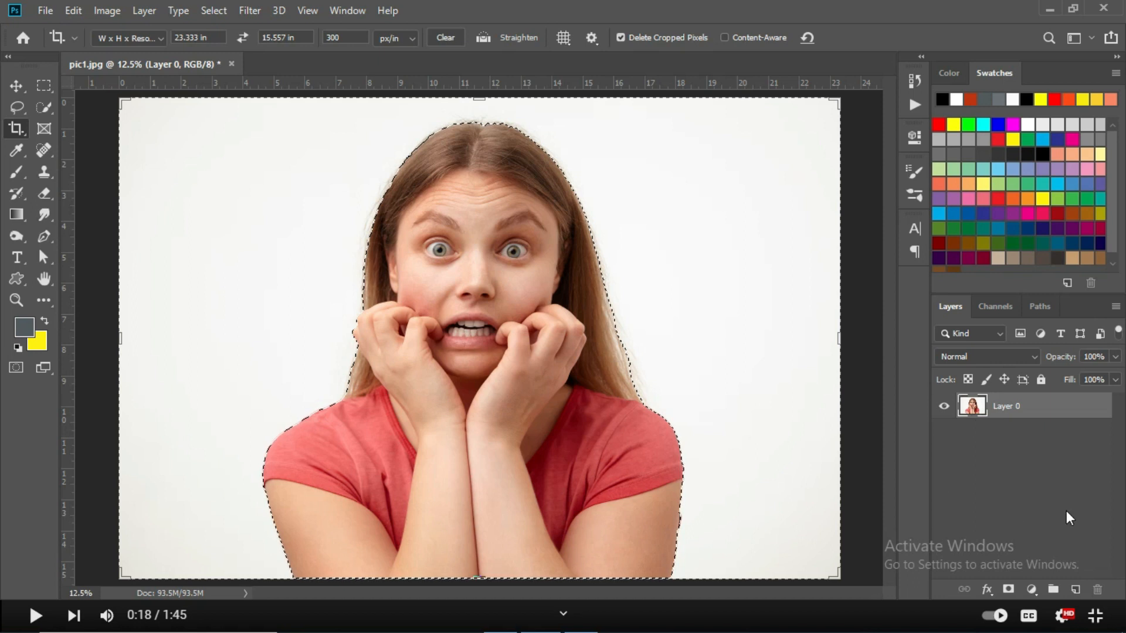
Mask Layer 0 to the selected woman and place a near-white #fcfeff solid color fill layer beneath it.
left_click(1008, 589)
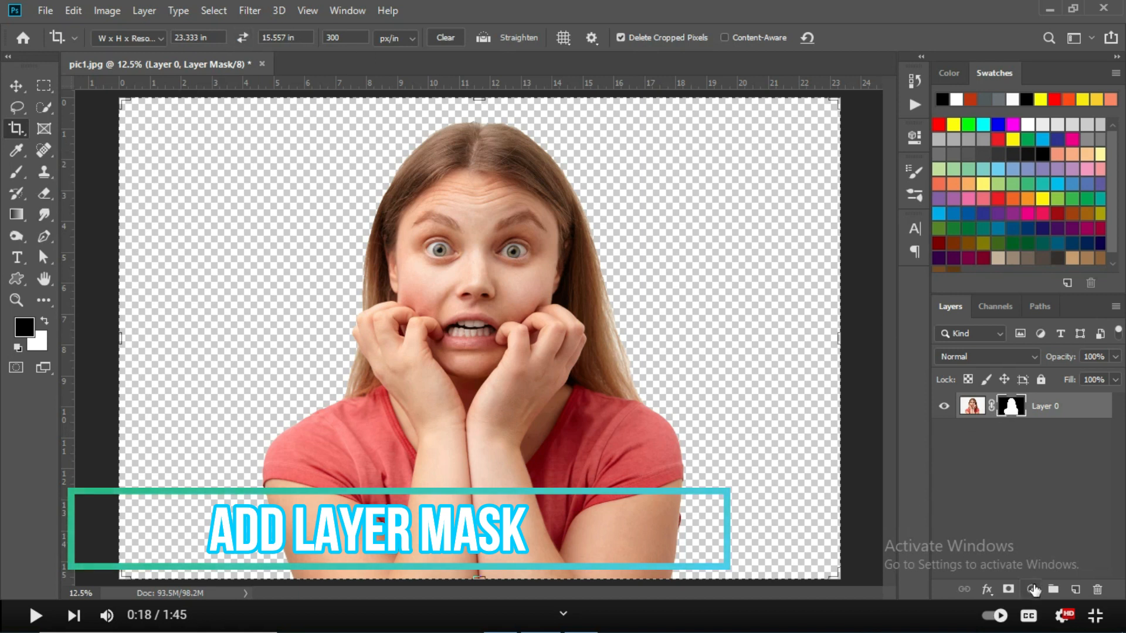
left_click(1031, 589)
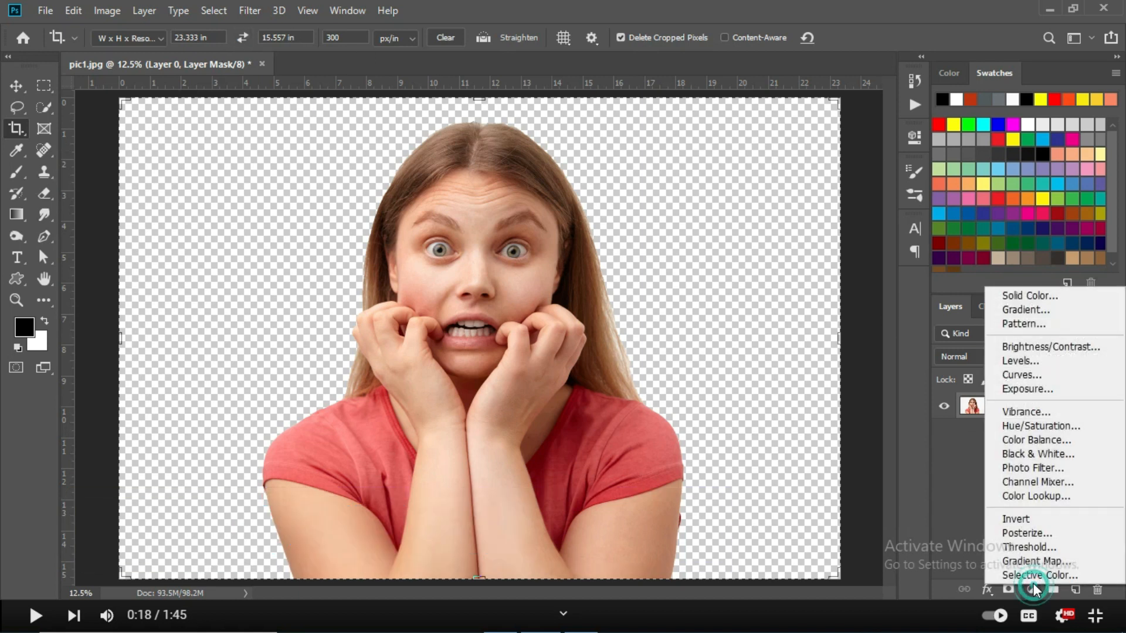
left_click(1043, 297)
left_click_drag(792, 125, 691, 49)
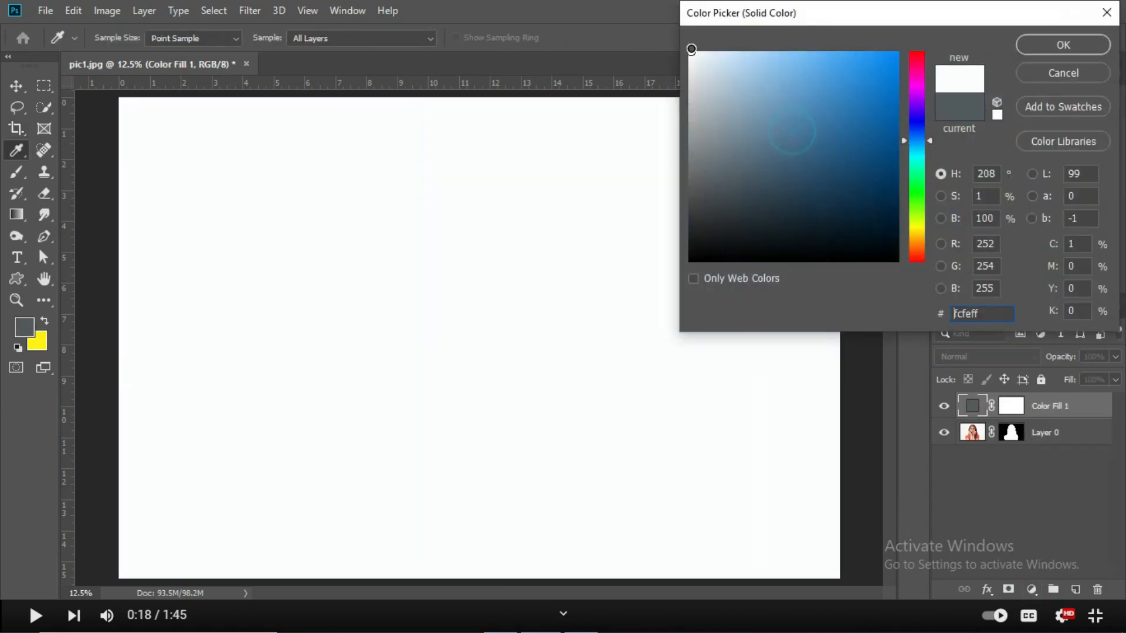
left_click(1058, 45)
left_click_drag(1077, 409, 1070, 449)
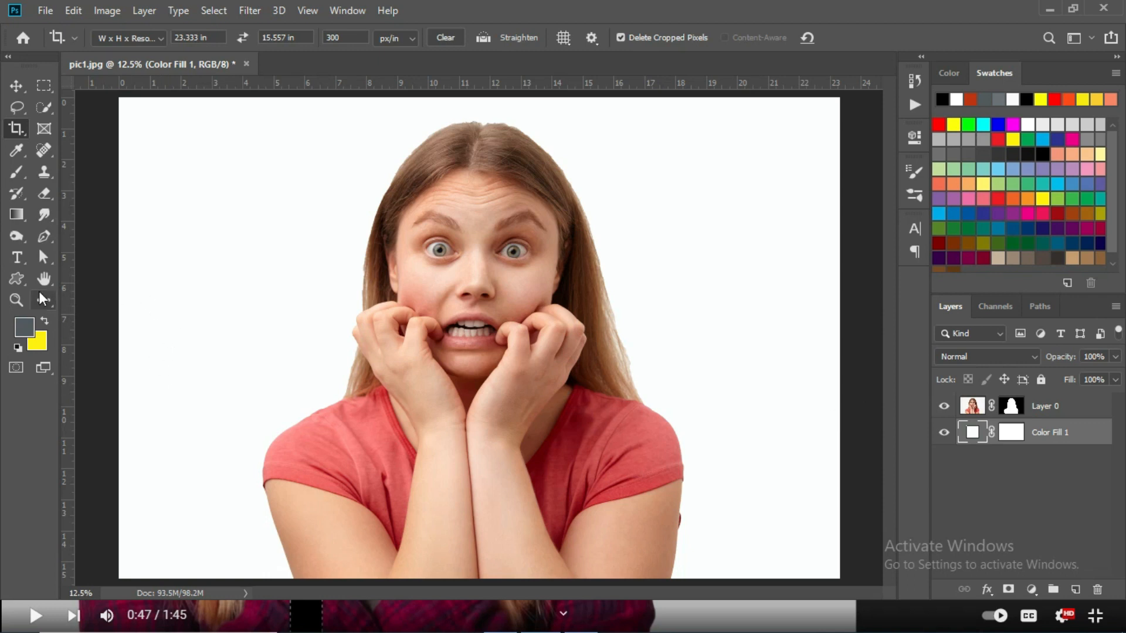
Add the vertical text "LOOKS" in 72 pt Arial Black beside the woman's shoulder on the left of the image.
left_click(21, 261)
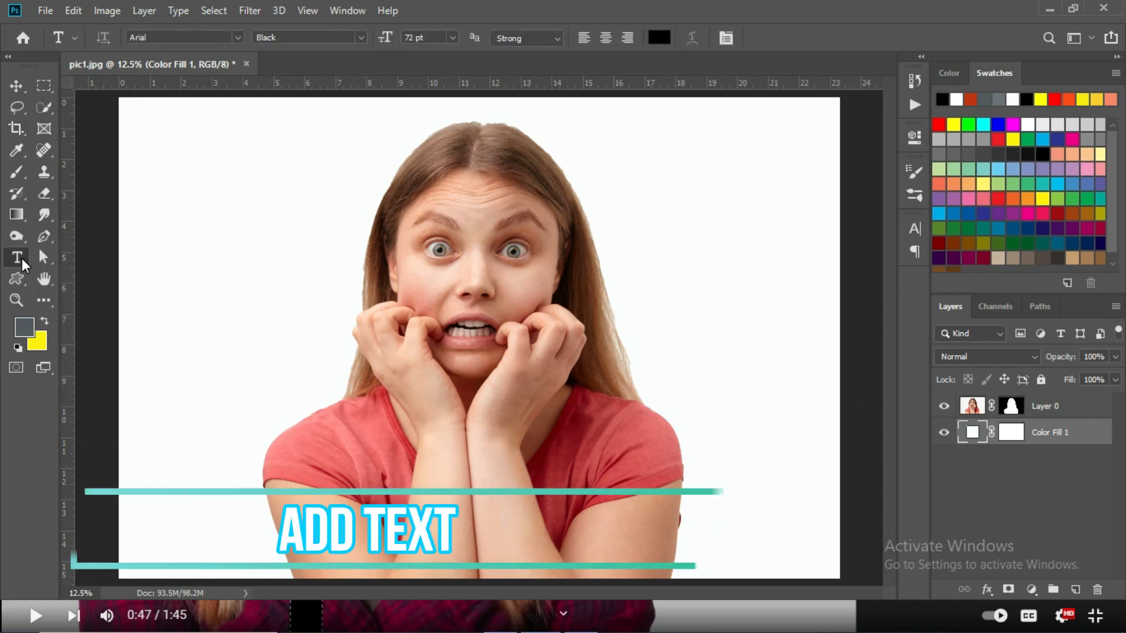
right_click(16, 256)
left_click(67, 272)
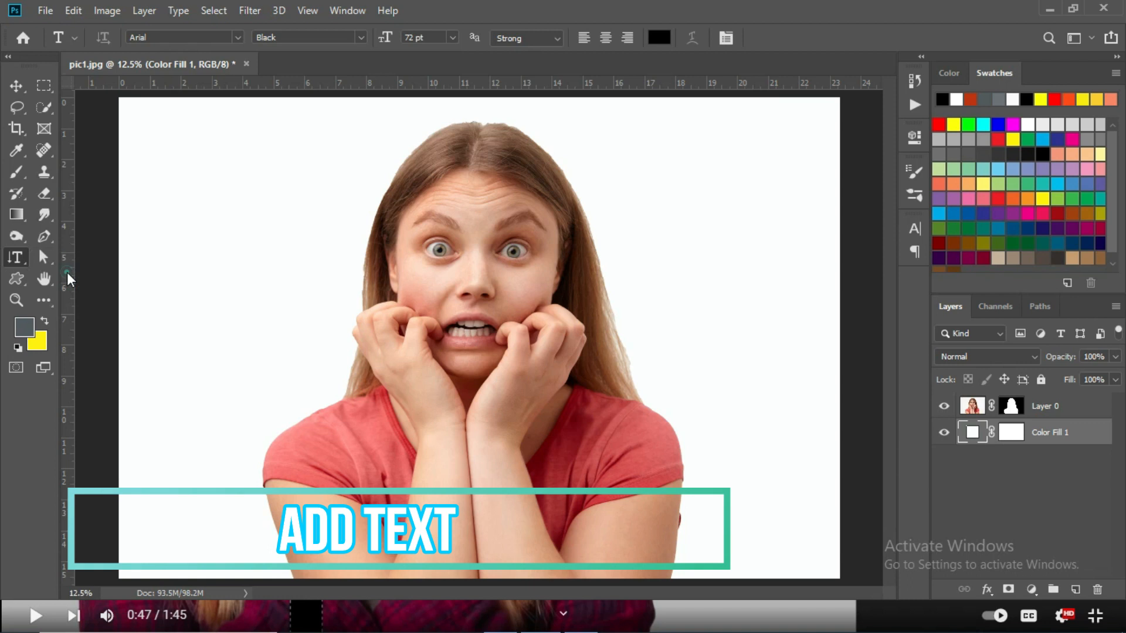
left_click(245, 359)
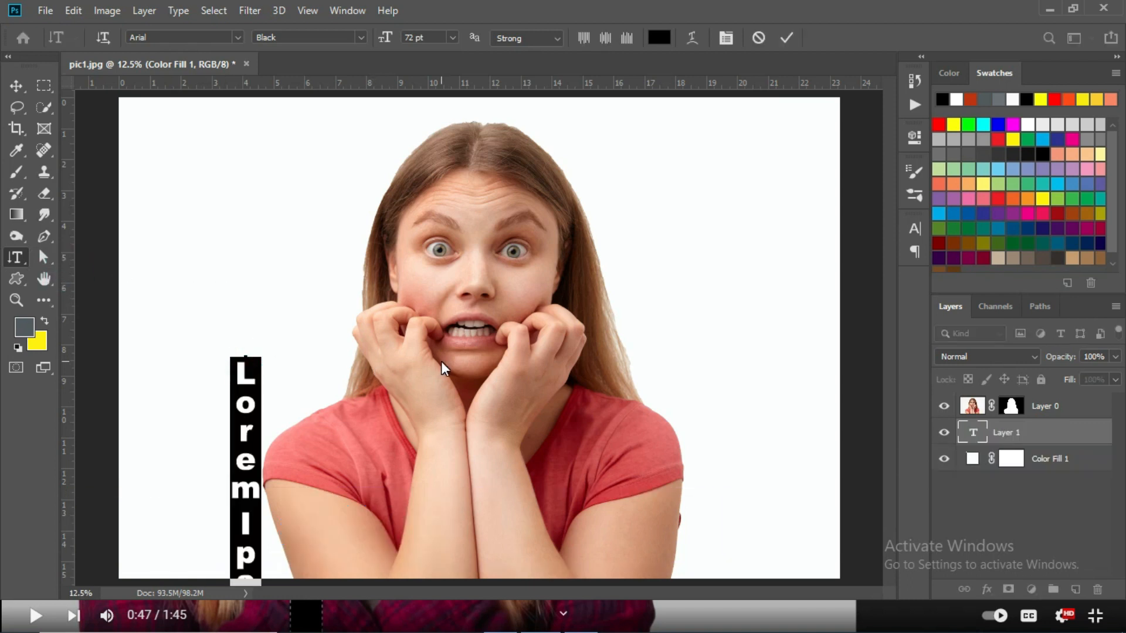
type("LOOKS")
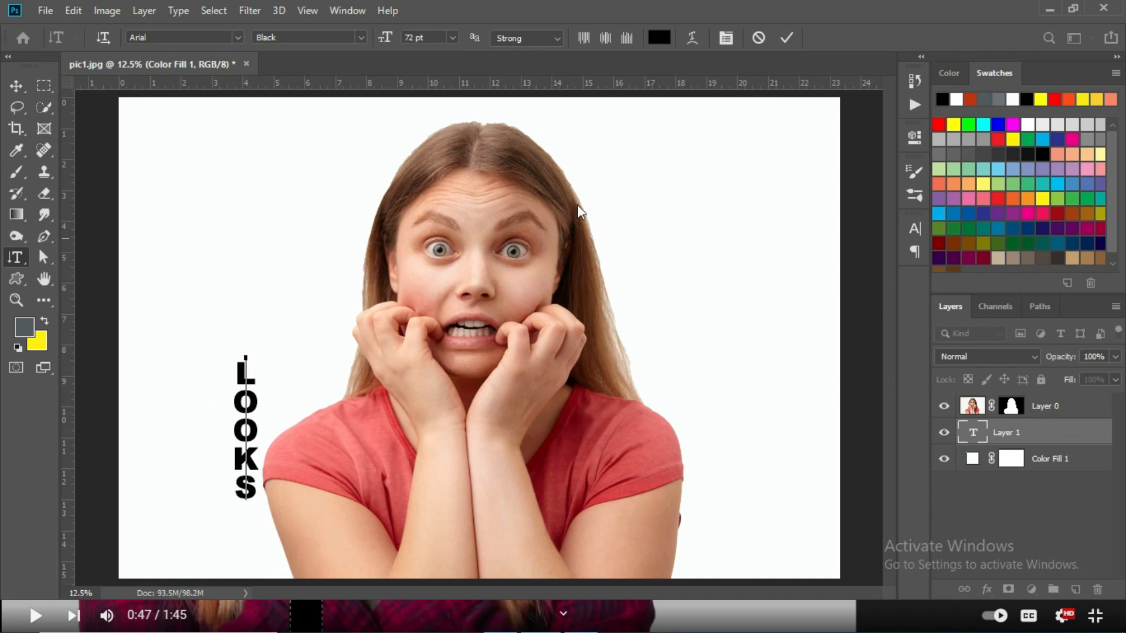
left_click(782, 38)
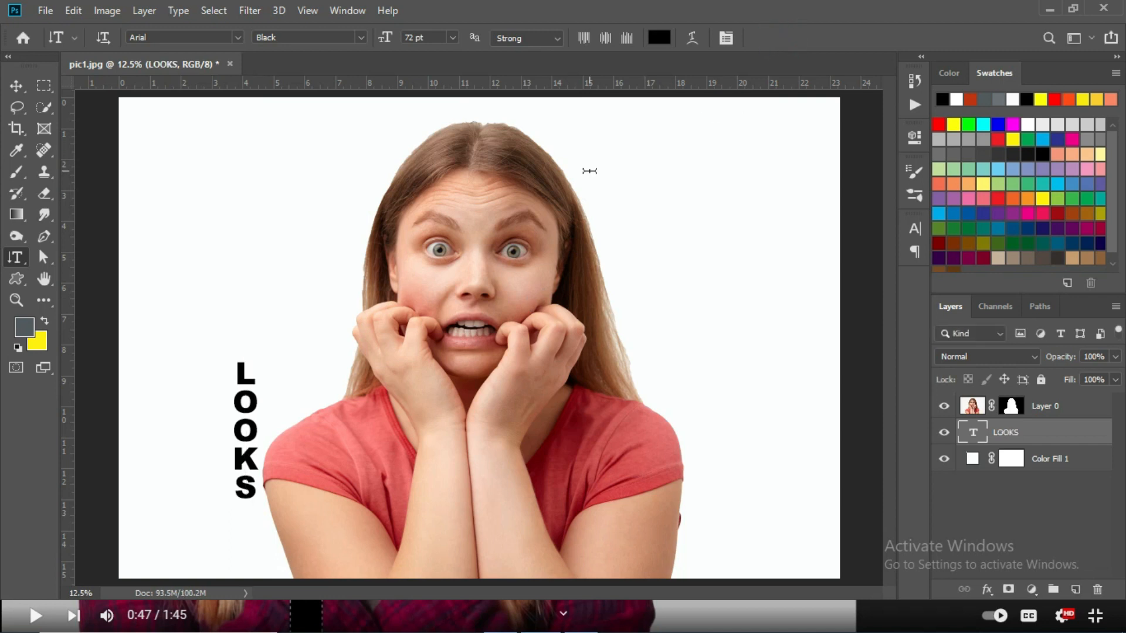
Scale the LOOKS text to about 328% and position it over the left side of the woman's face.
key("ctrl+t")
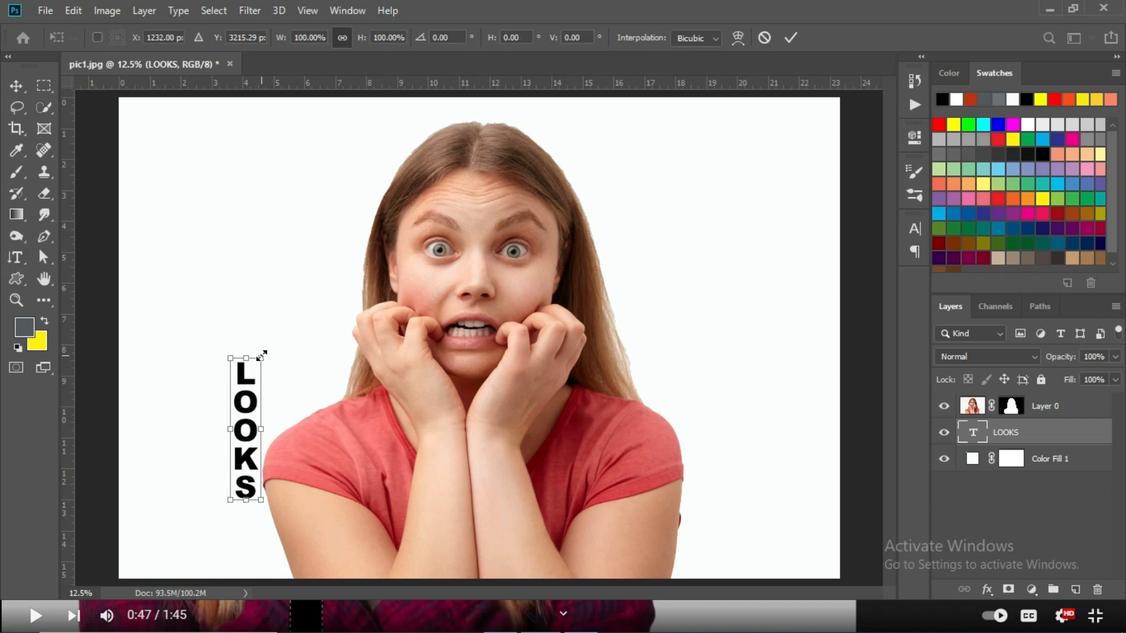
left_click_drag(261, 355, 368, 257)
left_click_drag(252, 311, 394, 226)
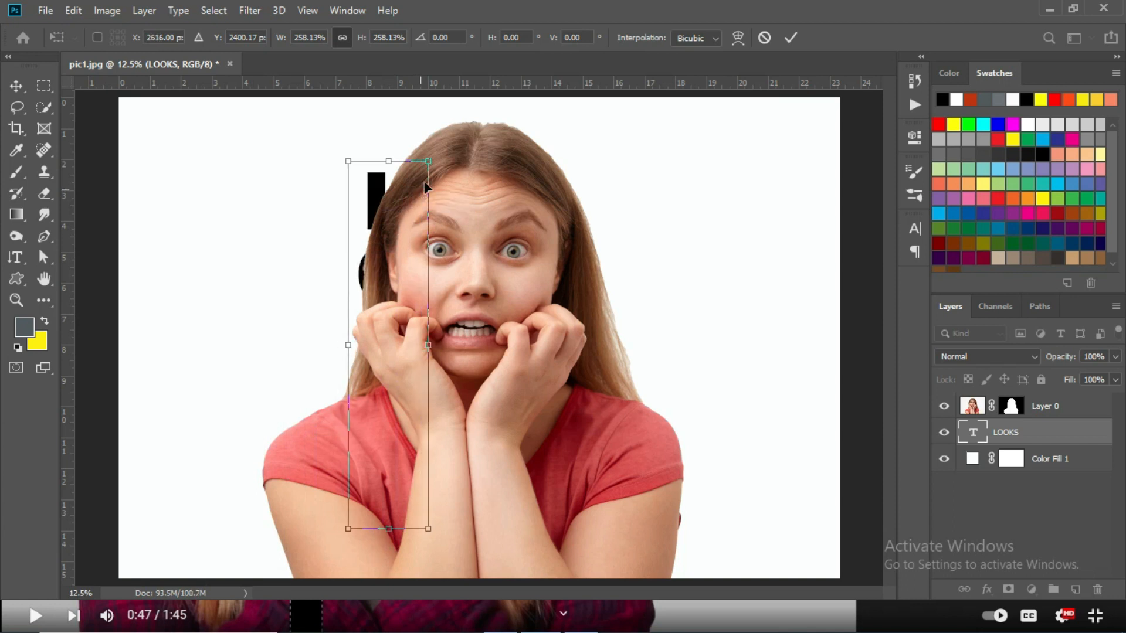
left_click_drag(434, 162, 468, 118)
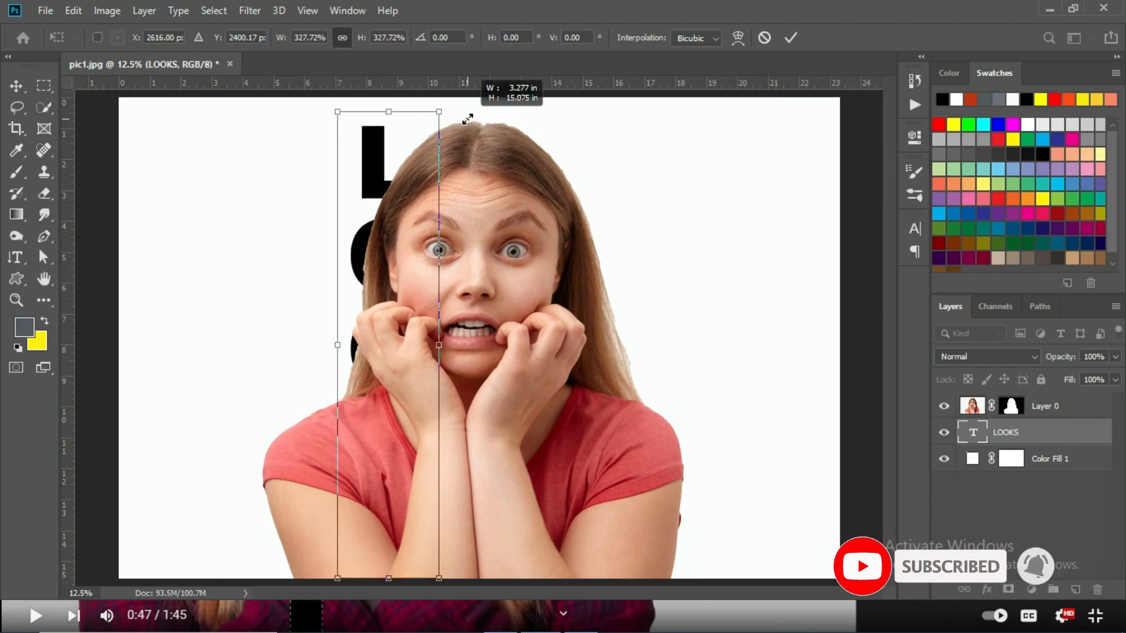
key("t")
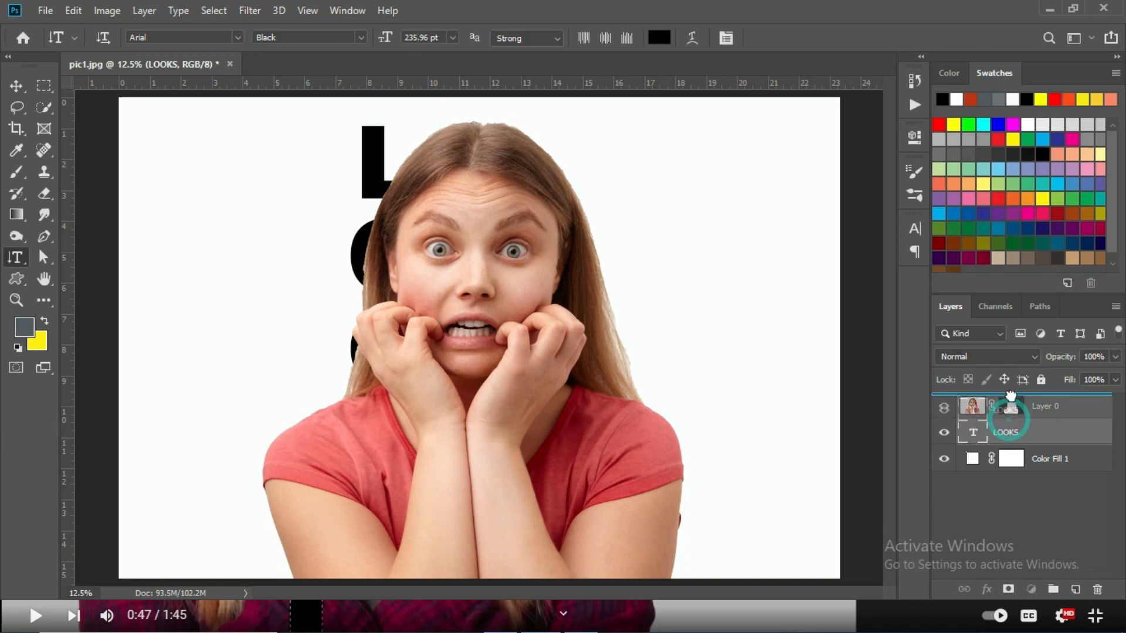
Reorder the LOOKS layer above Layer 0 and shift the text slightly right over the woman's eye.
left_click_drag(1020, 431, 1020, 398)
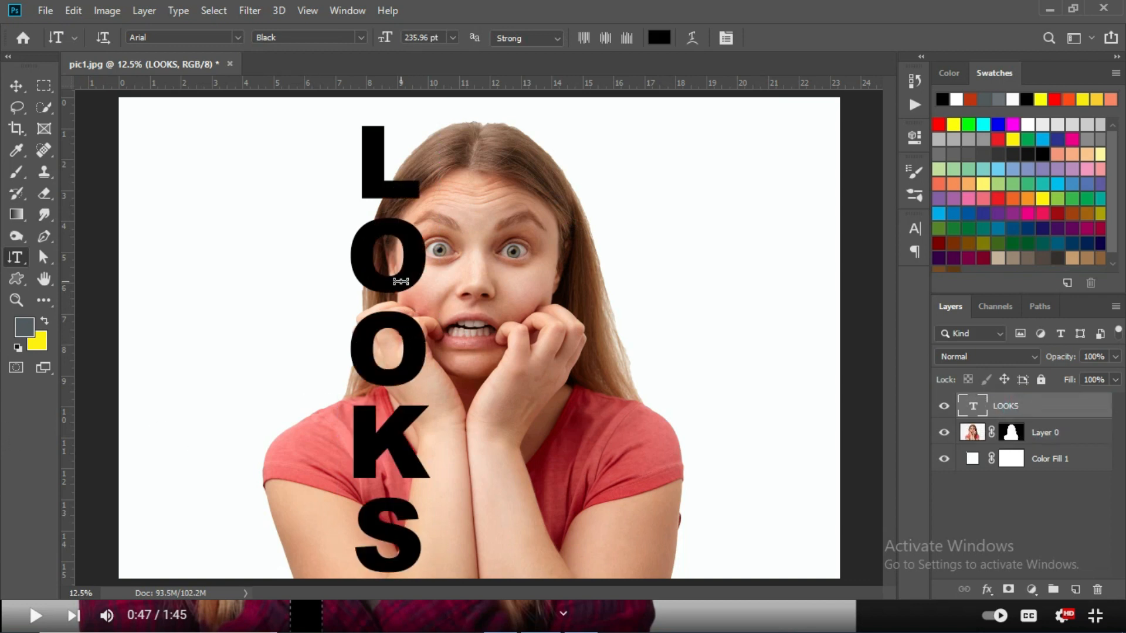
left_click(16, 88)
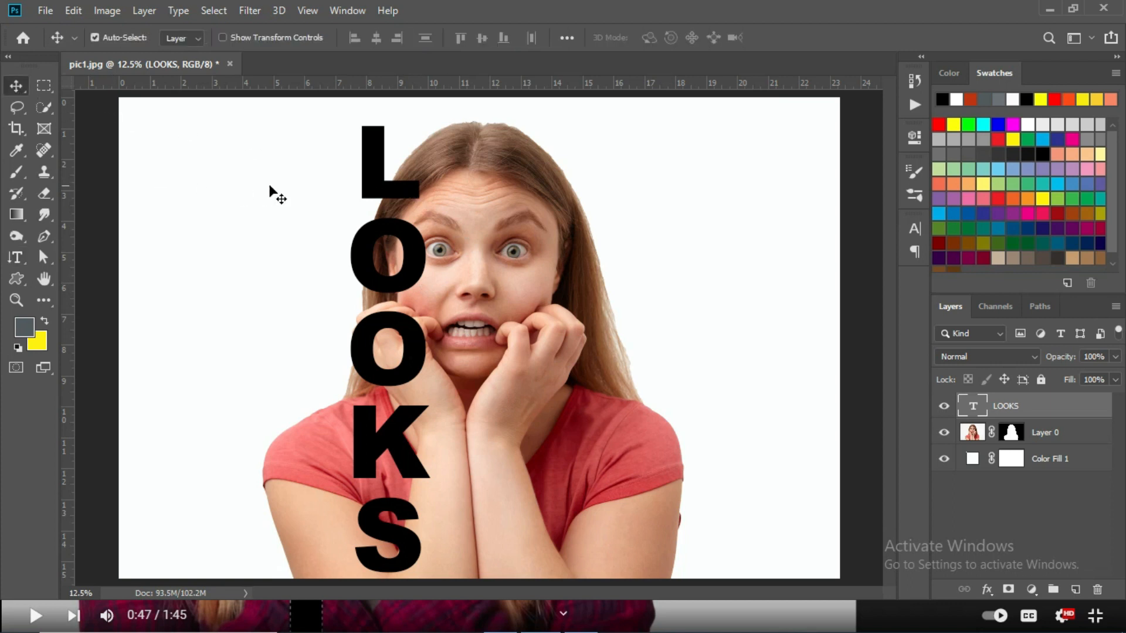
left_click_drag(368, 197, 399, 202)
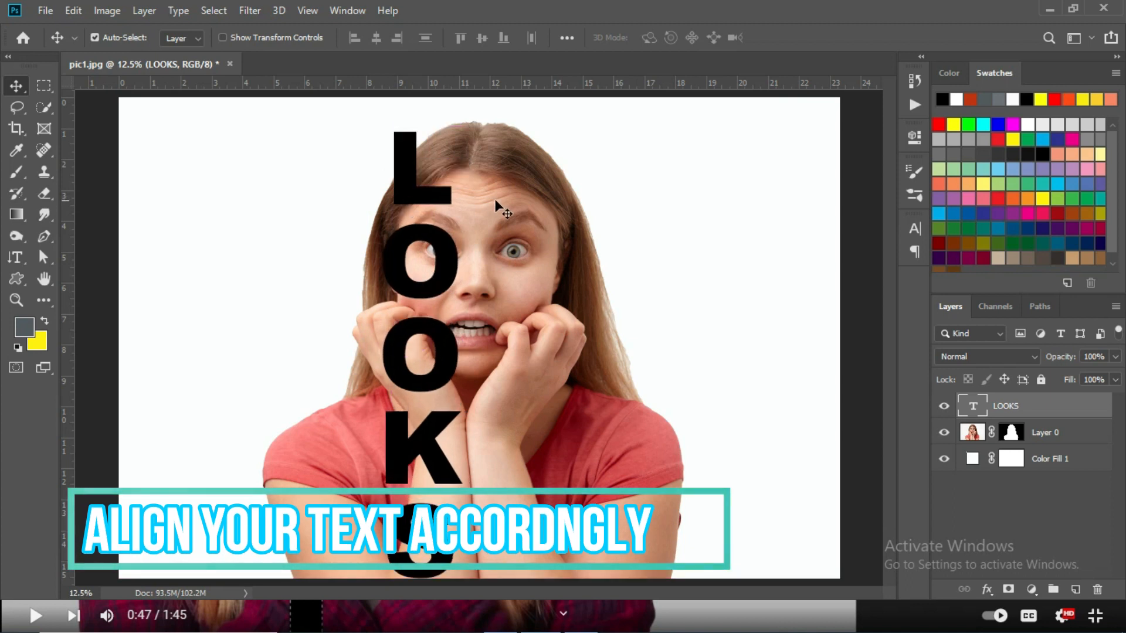
Change the LOOKS text's font to Franklin Gothic Heavy and set its tracking to -180.
double_click(973, 411)
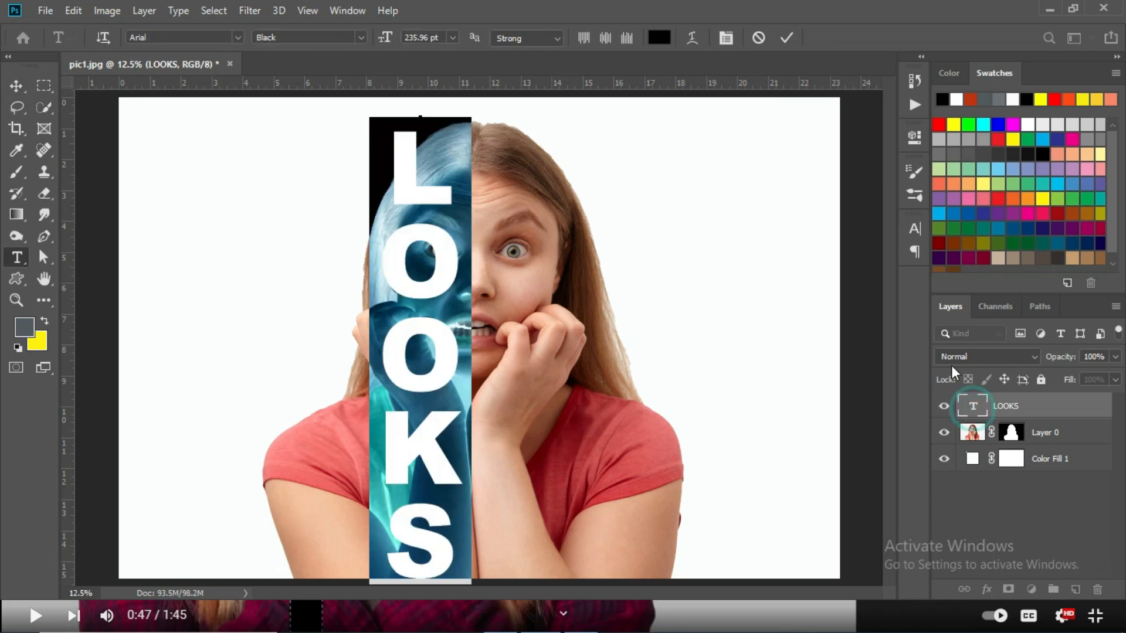
left_click(915, 228)
left_click(815, 252)
scroll(880, 451, "down", 10)
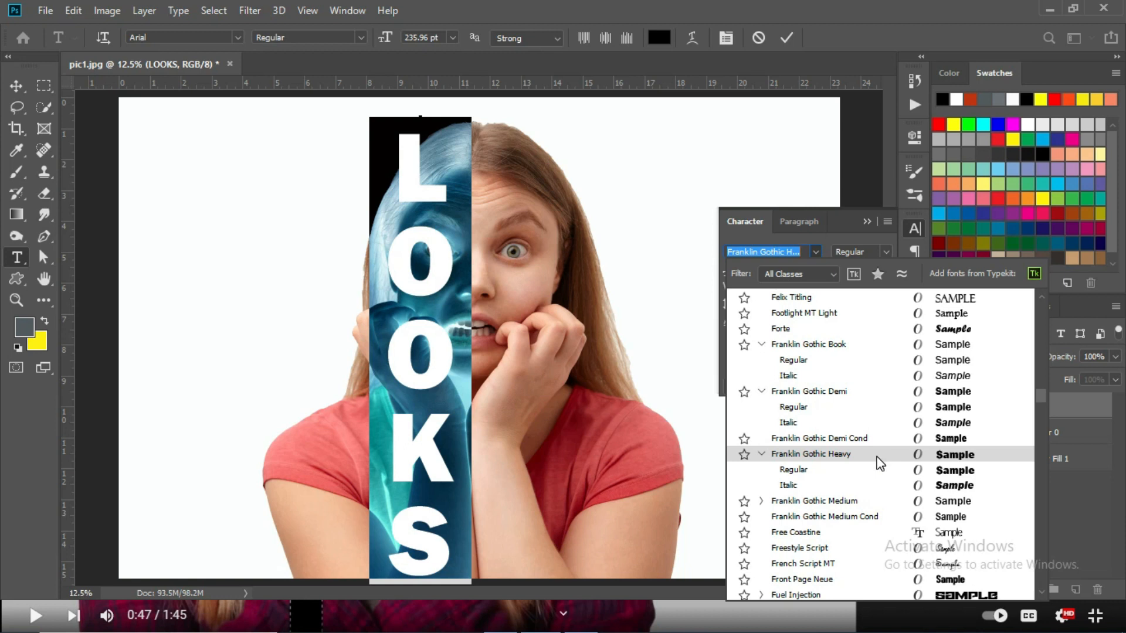
left_click(879, 461)
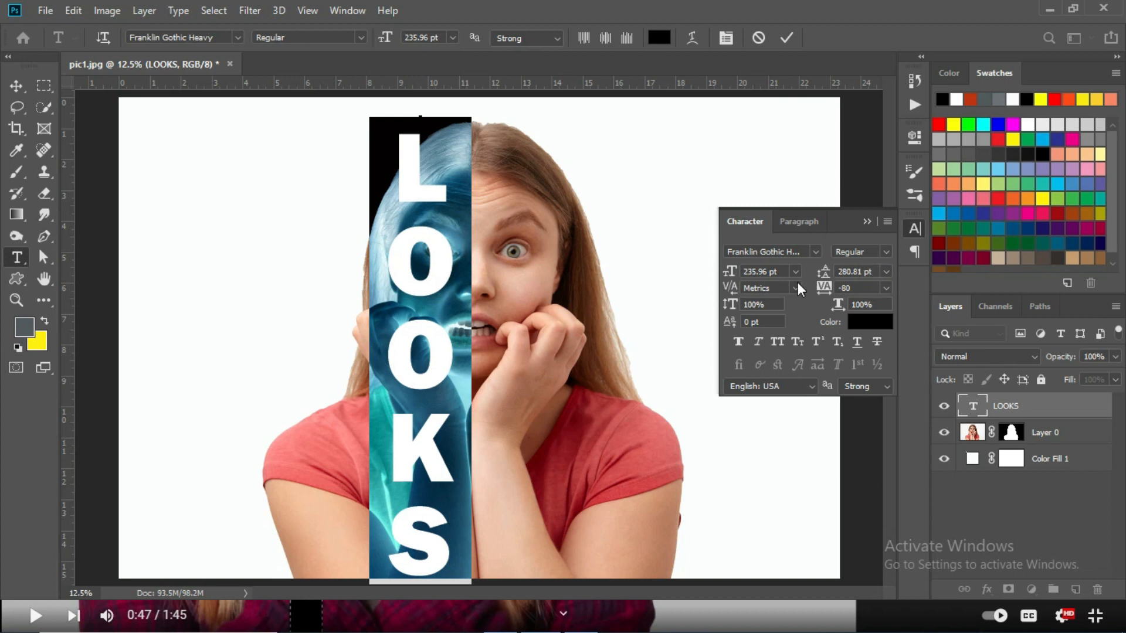
mouse_move(816, 287)
left_mouse_down()
mouse_move(825, 288)
mouse_move(815, 289)
left_mouse_up()
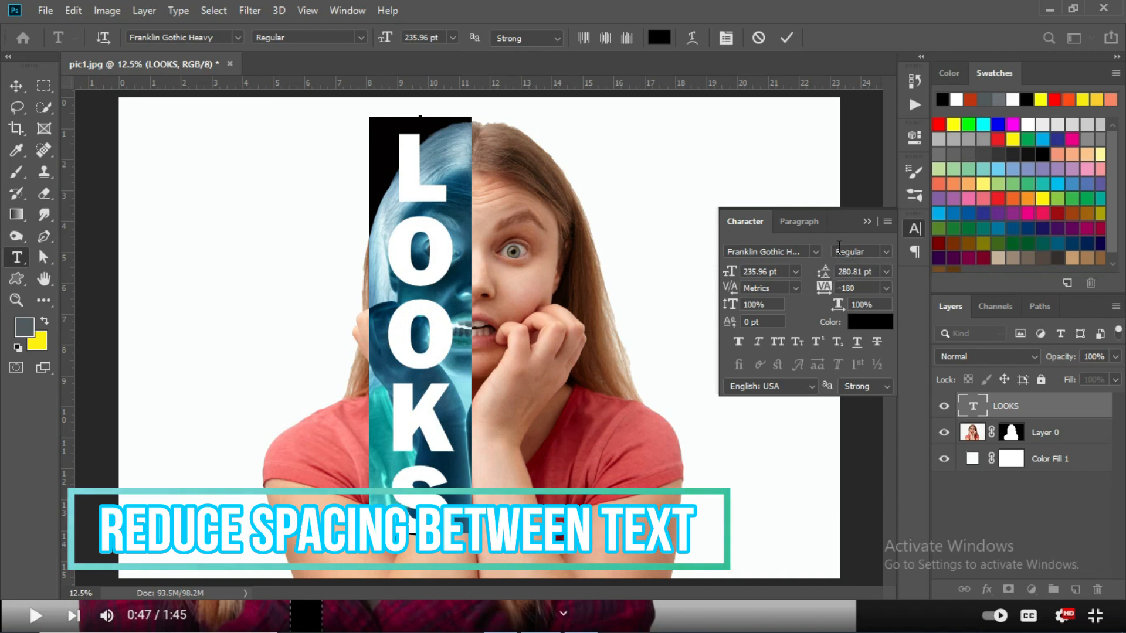
left_click(866, 221)
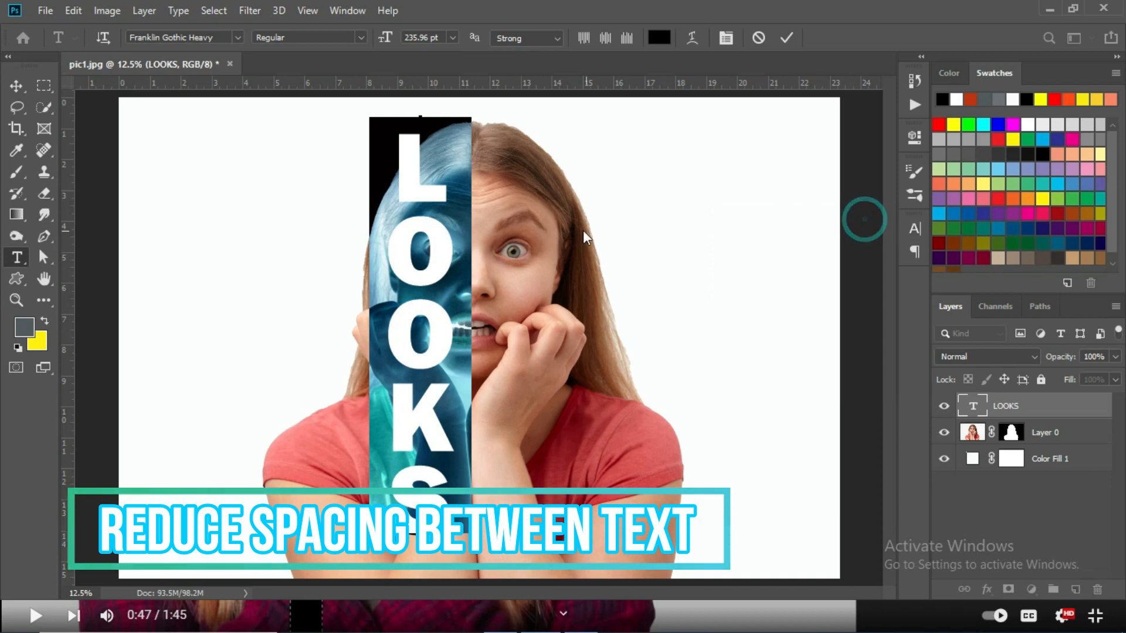
left_click(786, 38)
Scale the LOOKS text to about 114% and reposition it so it spans the image height over the woman's left half.
key("v")
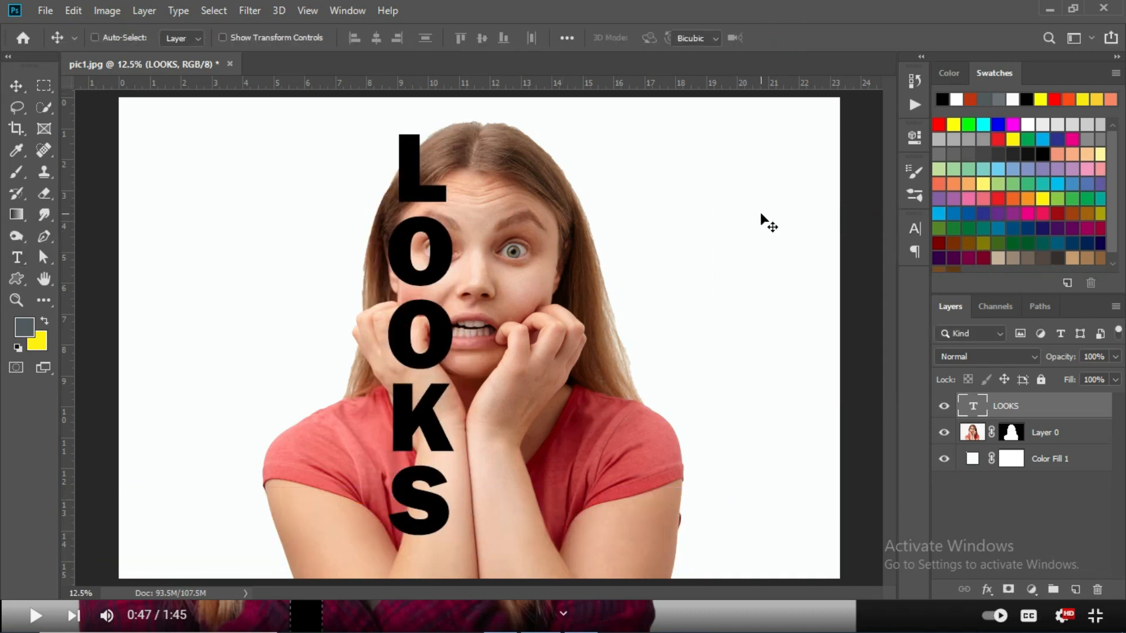
key("ctrl+t")
mouse_move(470, 537)
left_mouse_down()
mouse_move(496, 568)
mouse_move(490, 533)
left_mouse_up()
left_click_drag(392, 213, 401, 240)
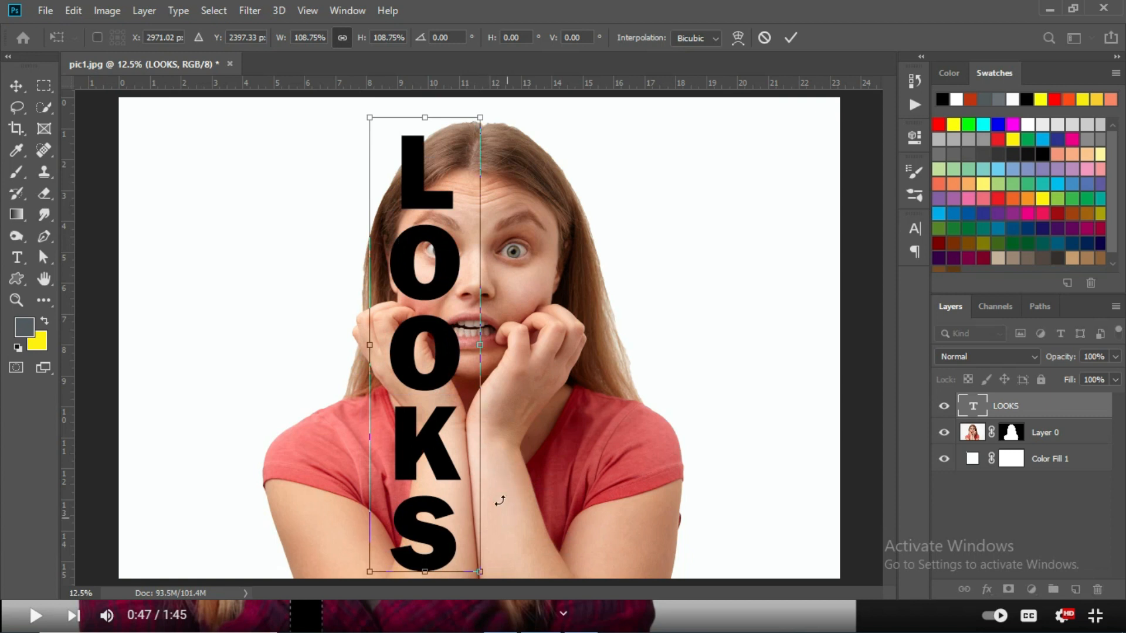
left_click_drag(477, 117, 482, 107)
mouse_move(421, 187)
left_mouse_down()
mouse_move(420, 177)
mouse_move(412, 188)
left_mouse_up()
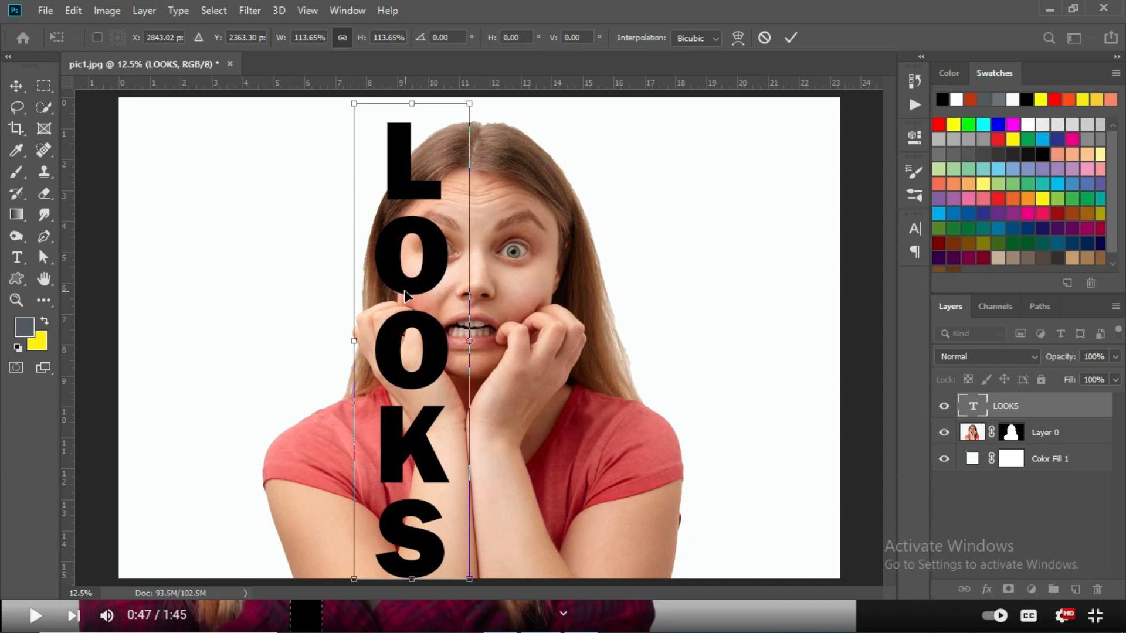
key("Return")
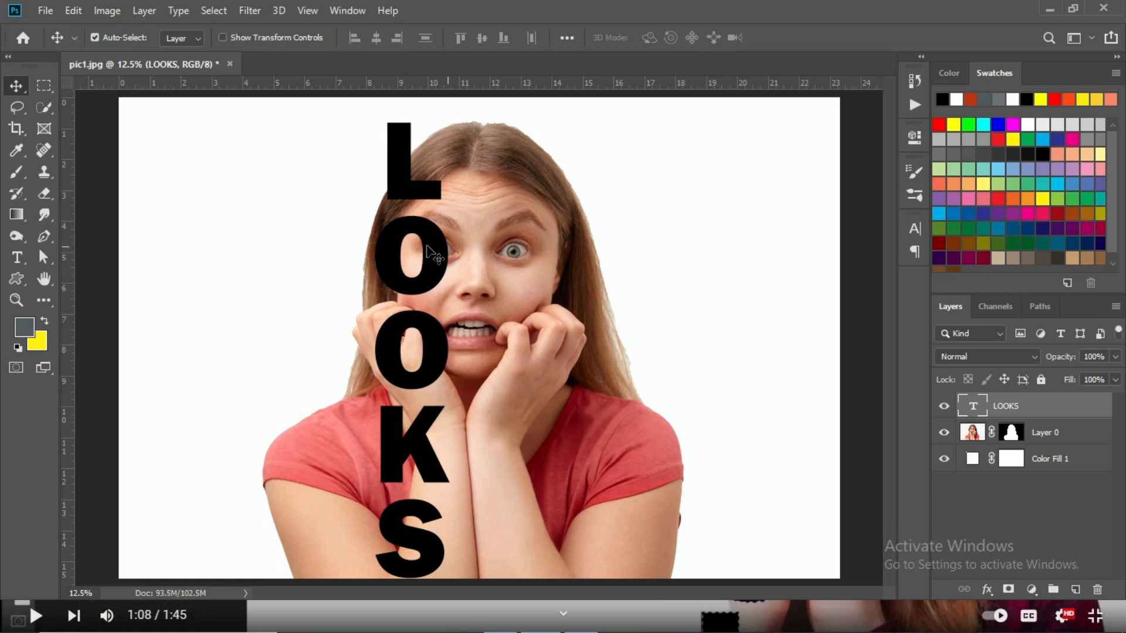
Select the pixels of the LOOKS text layer and invert the selection.
right_click(976, 411)
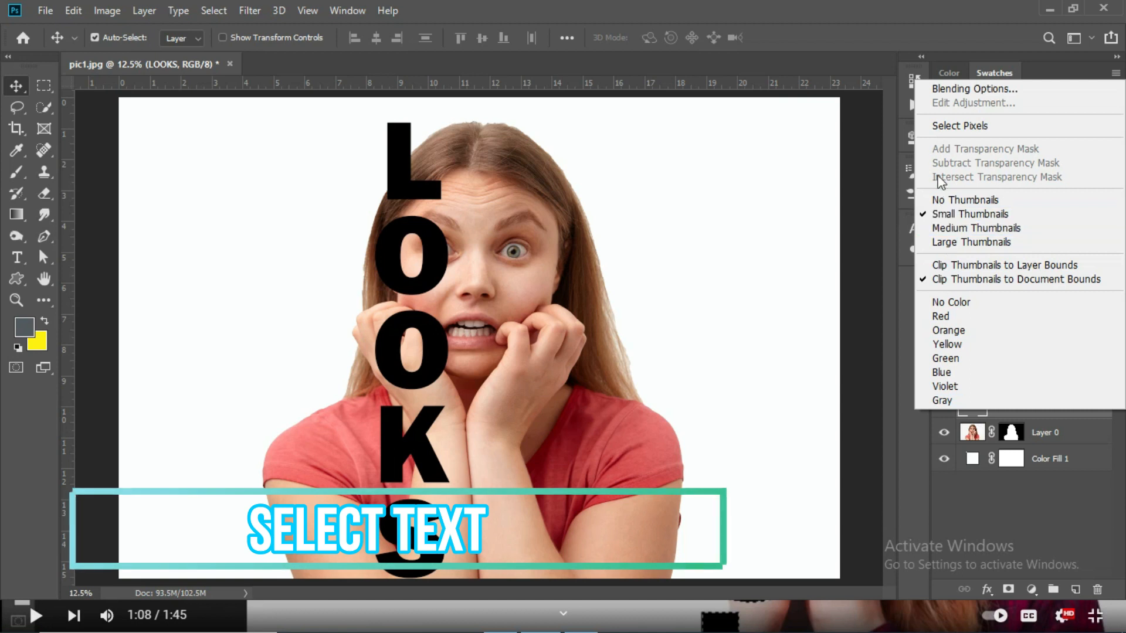
left_click(953, 125)
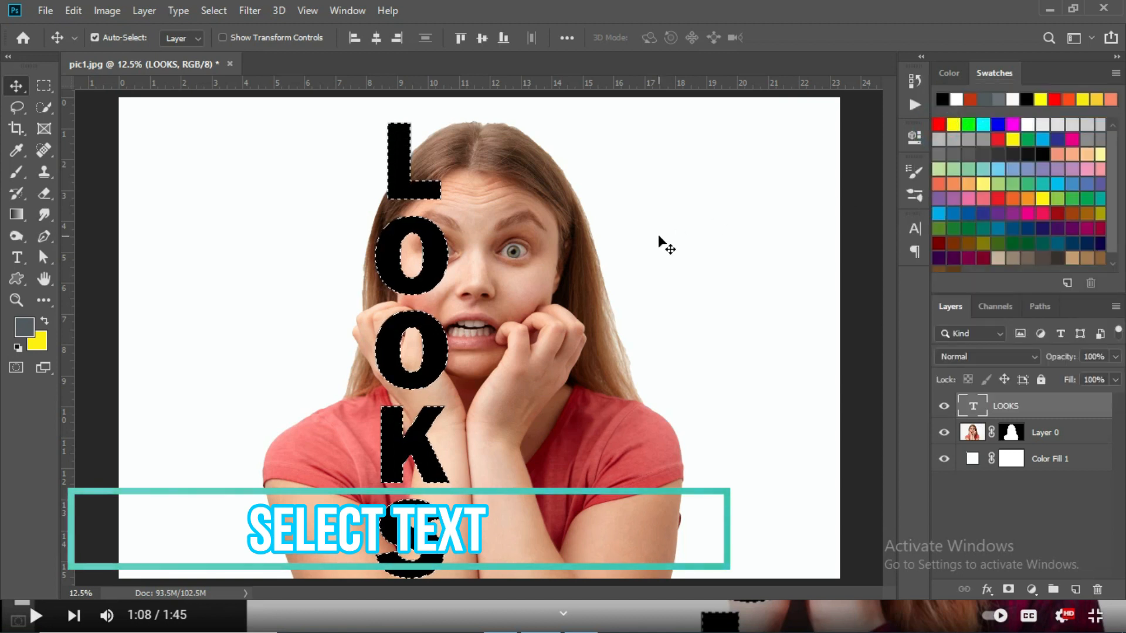
left_click(173, 16)
mouse_move(213, 11)
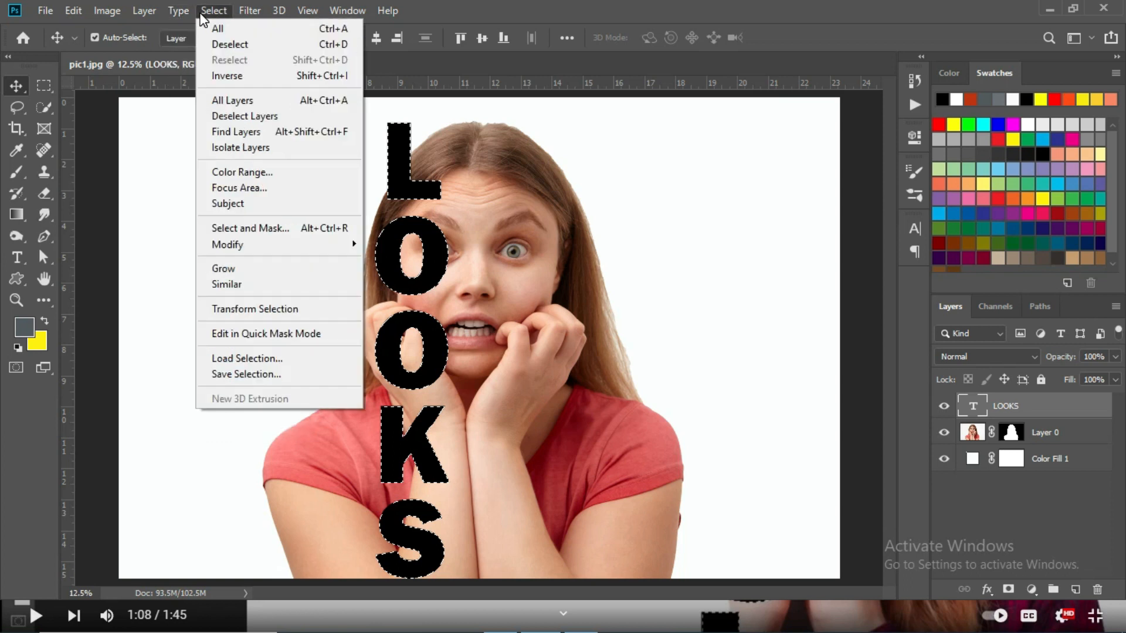
left_click(225, 76)
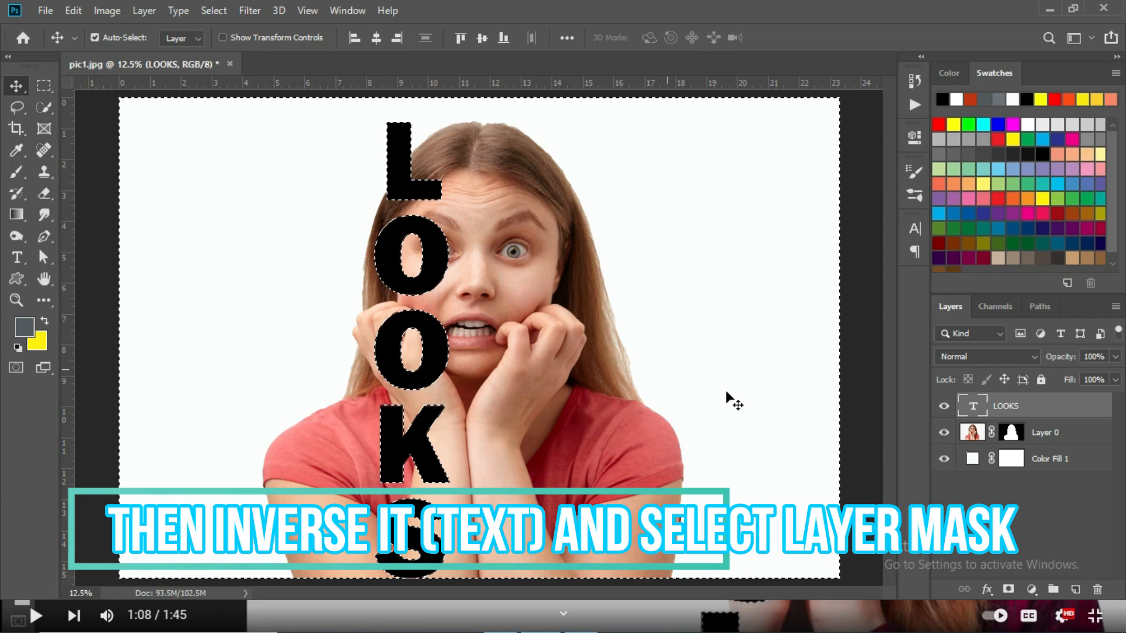
Paint black on Layer 0's mask with the Brush to hide the part of the woman left of the letters' centre.
left_click(1011, 433)
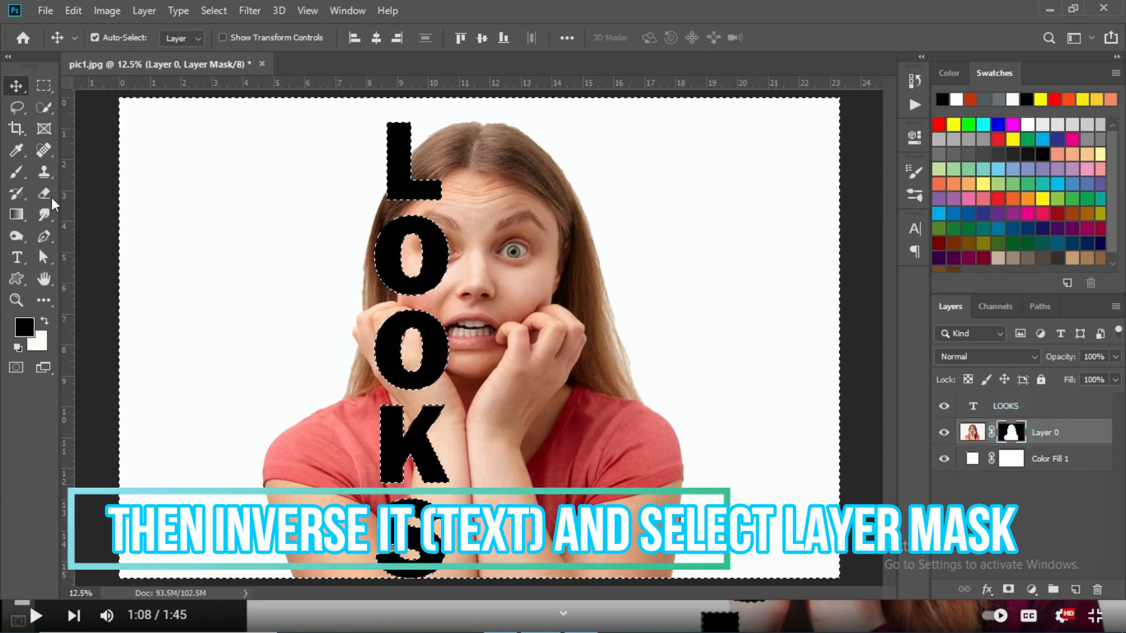
left_click(18, 170)
mouse_move(371, 222)
left_mouse_down()
mouse_move(373, 177)
mouse_move(370, 200)
mouse_move(392, 204)
mouse_move(376, 239)
mouse_move(375, 184)
mouse_move(369, 305)
mouse_move(391, 305)
mouse_move(369, 310)
mouse_move(367, 374)
mouse_move(385, 401)
mouse_move(363, 496)
mouse_move(386, 495)
mouse_move(334, 479)
mouse_move(333, 424)
mouse_move(347, 395)
mouse_move(350, 467)
mouse_move(326, 419)
mouse_move(288, 437)
mouse_move(281, 481)
mouse_move(306, 563)
mouse_move(350, 570)
left_mouse_up()
mouse_move(374, 531)
left_mouse_down()
mouse_move(326, 543)
mouse_move(307, 453)
mouse_move(365, 523)
left_mouse_up()
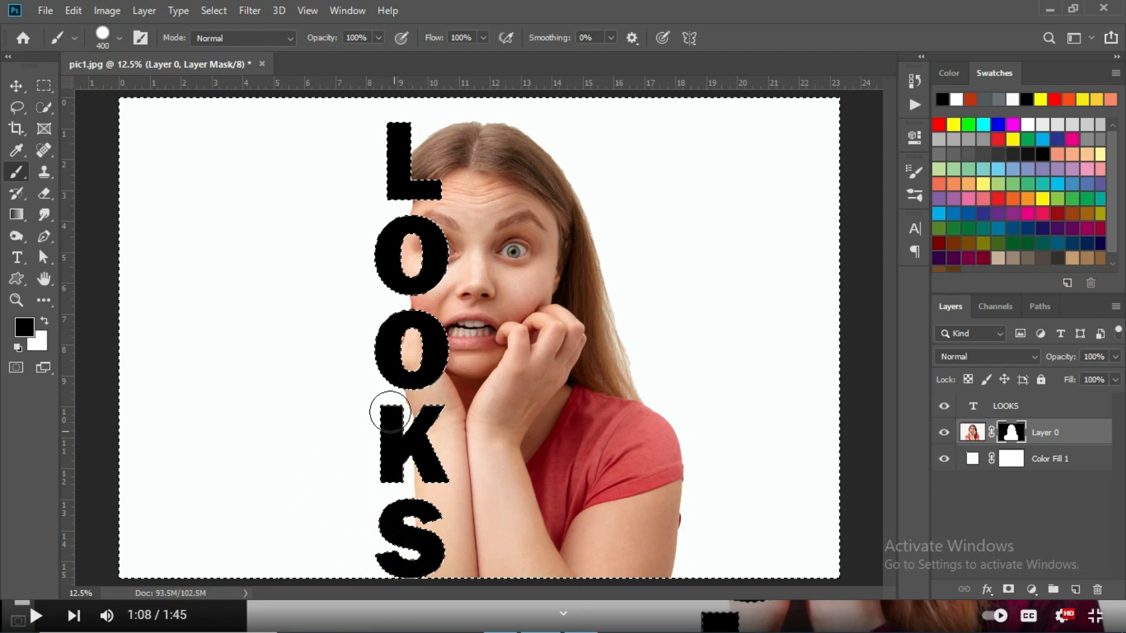
mouse_move(257, 249)
left_mouse_down()
mouse_move(362, 400)
mouse_move(372, 473)
mouse_move(272, 366)
left_mouse_up()
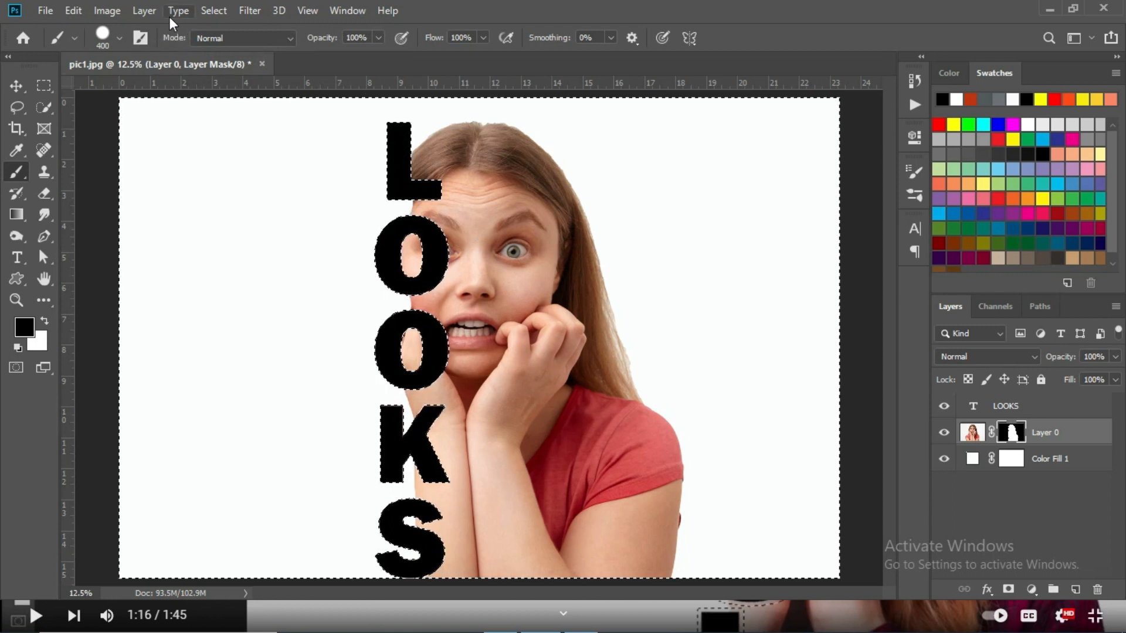
Invert the selection back to the LOOKS letters and expand it by 25 pixels.
left_click(213, 11)
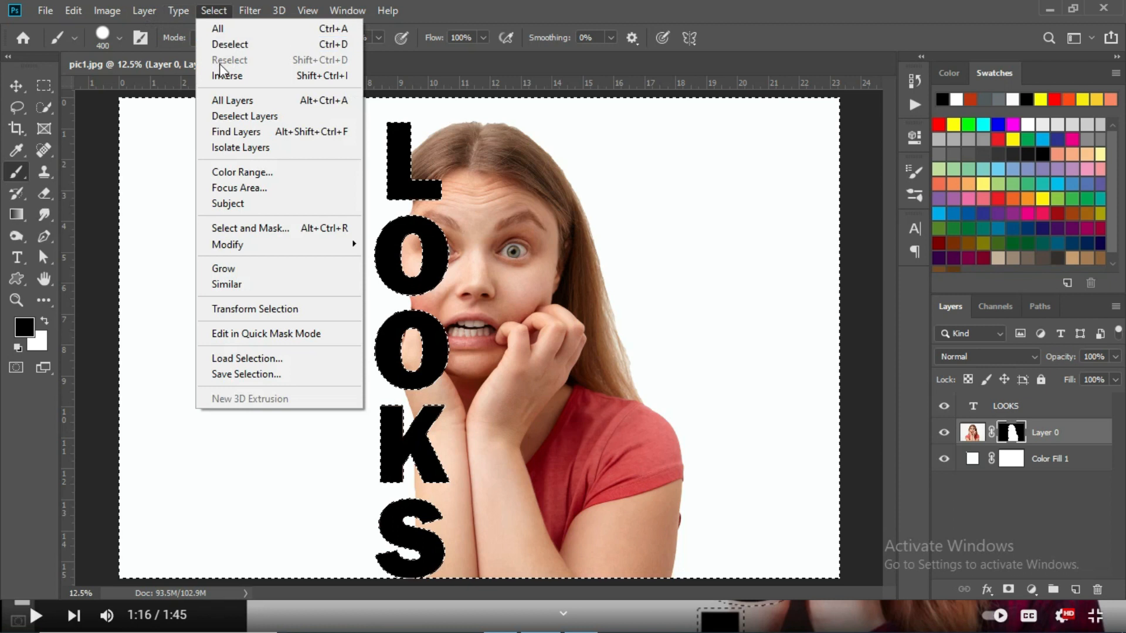
left_click(220, 73)
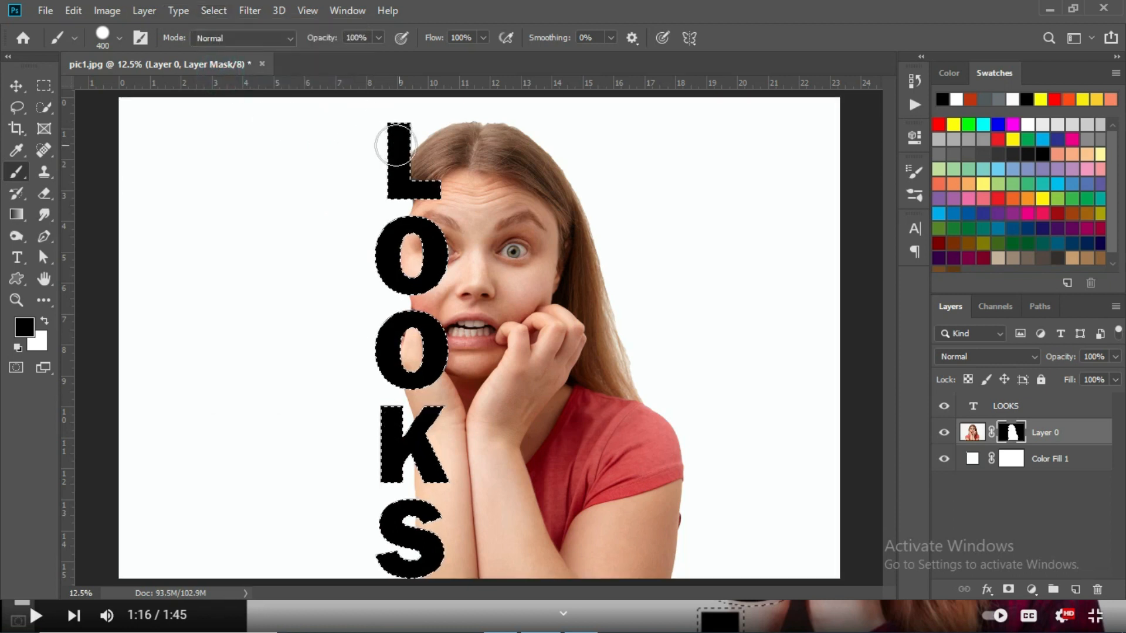
left_click(213, 11)
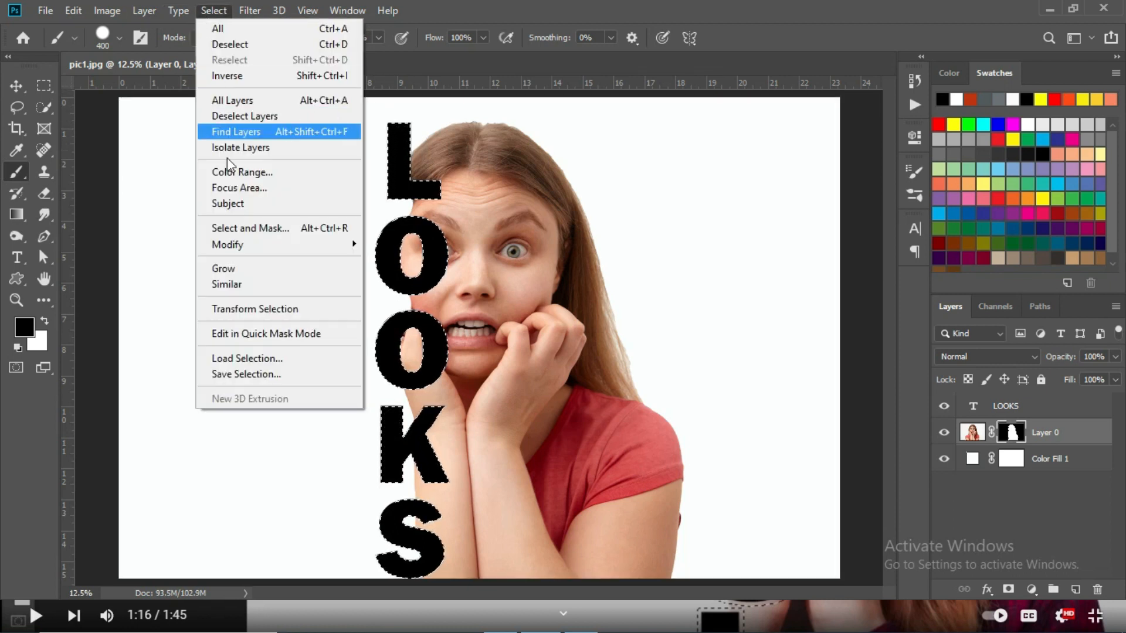
mouse_move(232, 245)
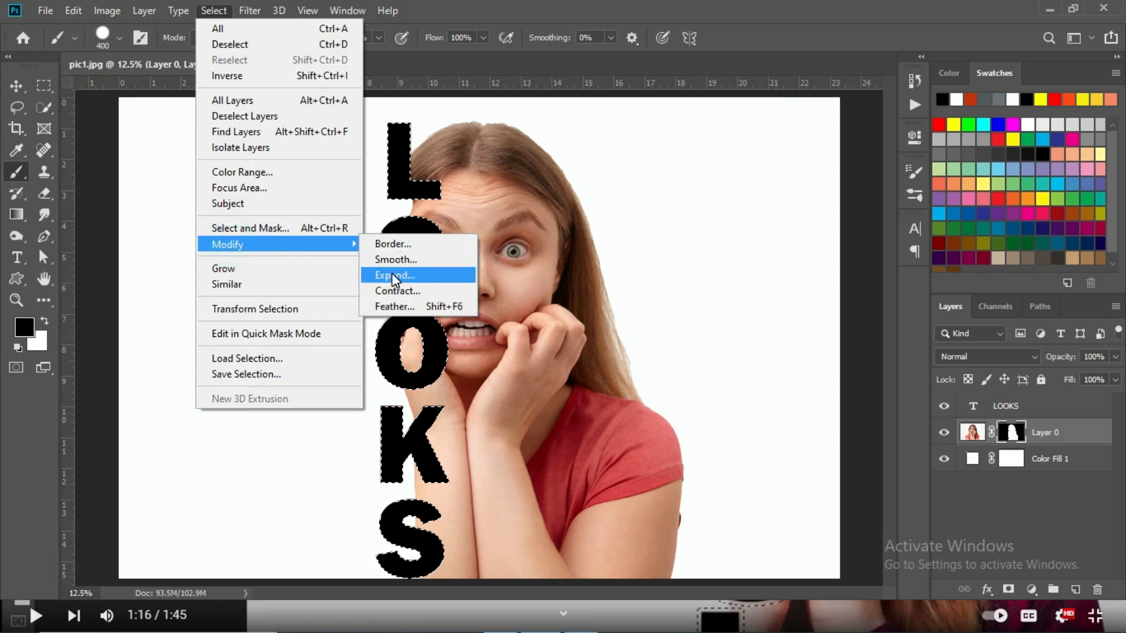
left_click(393, 276)
left_click(578, 139)
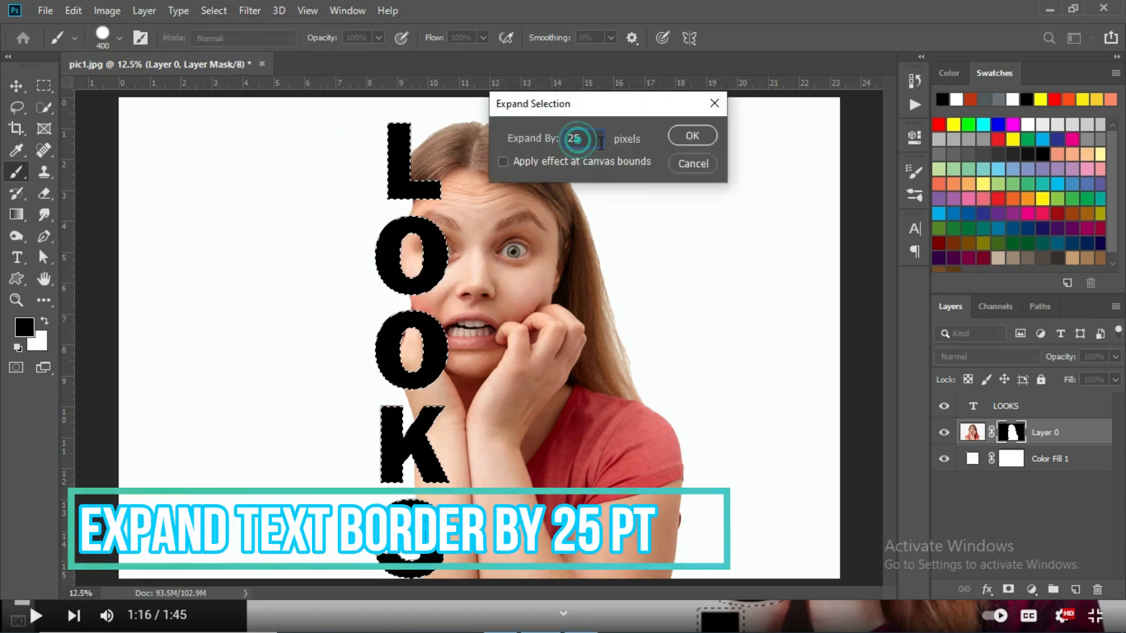
left_click(693, 135)
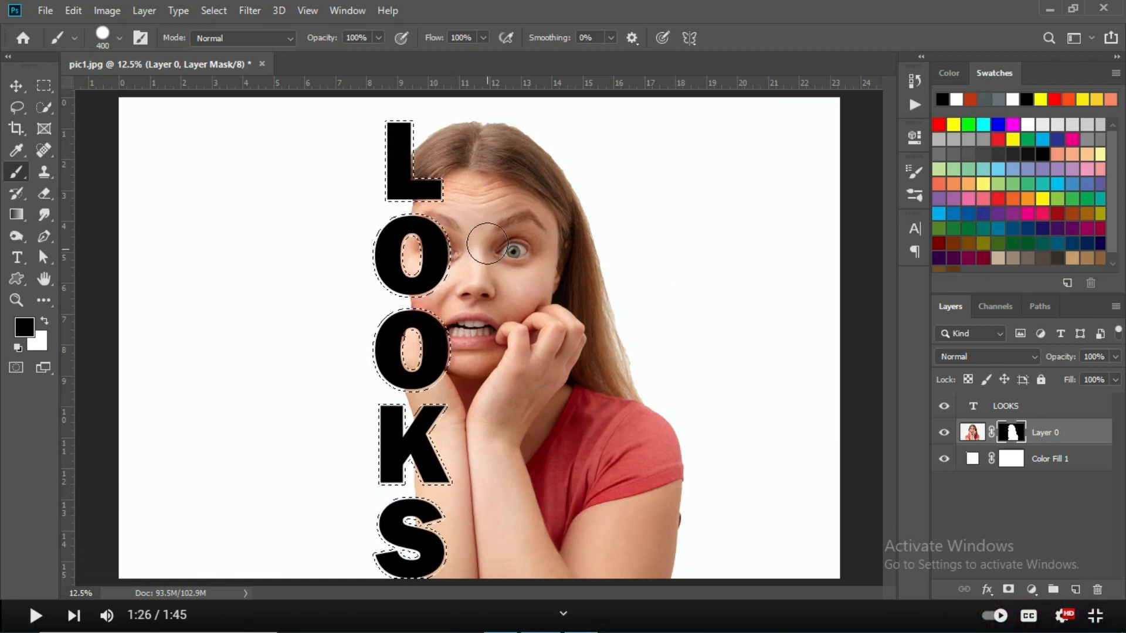
Paint black on Layer 0's mask within the expanded selection to hide the woman around all five letters, and deselect.
mouse_move(410, 172)
left_mouse_down()
mouse_move(435, 192)
mouse_move(391, 198)
mouse_move(396, 221)
mouse_move(432, 224)
mouse_move(440, 268)
mouse_move(410, 293)
mouse_move(399, 240)
left_mouse_up()
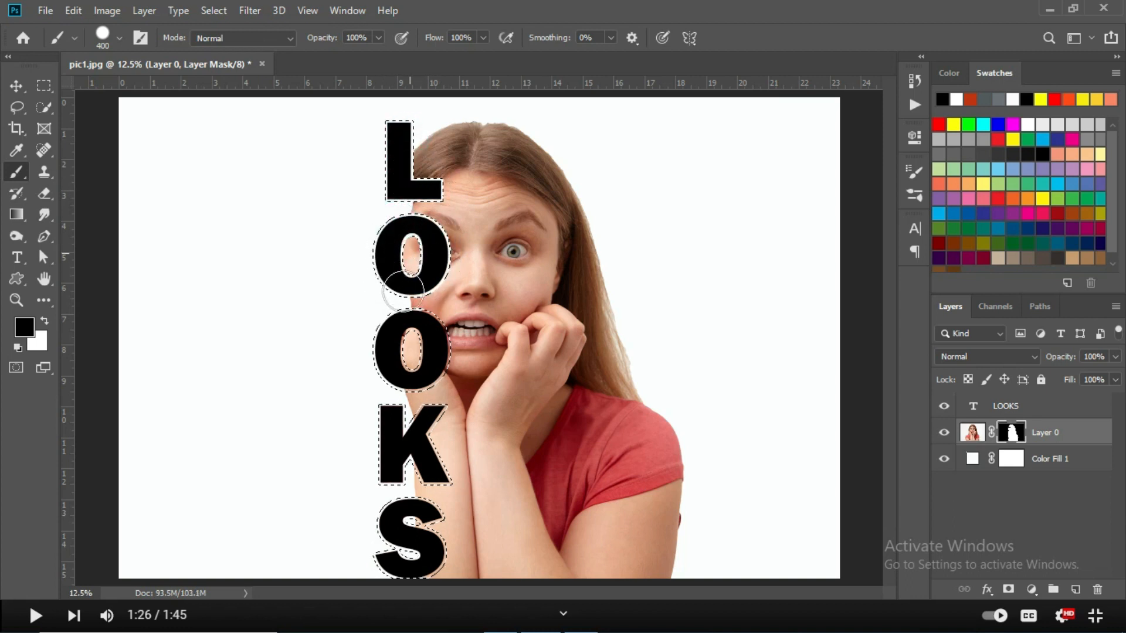
mouse_move(409, 312)
left_mouse_down()
mouse_move(410, 340)
mouse_move(404, 313)
mouse_move(424, 305)
mouse_move(433, 326)
left_mouse_up()
mouse_move(427, 373)
left_mouse_down()
mouse_move(403, 378)
mouse_move(395, 366)
mouse_move(398, 327)
mouse_move(421, 358)
mouse_move(401, 323)
mouse_move(392, 358)
mouse_move(431, 386)
mouse_move(433, 424)
mouse_move(410, 462)
mouse_move(404, 415)
mouse_move(406, 456)
mouse_move(443, 467)
left_mouse_up()
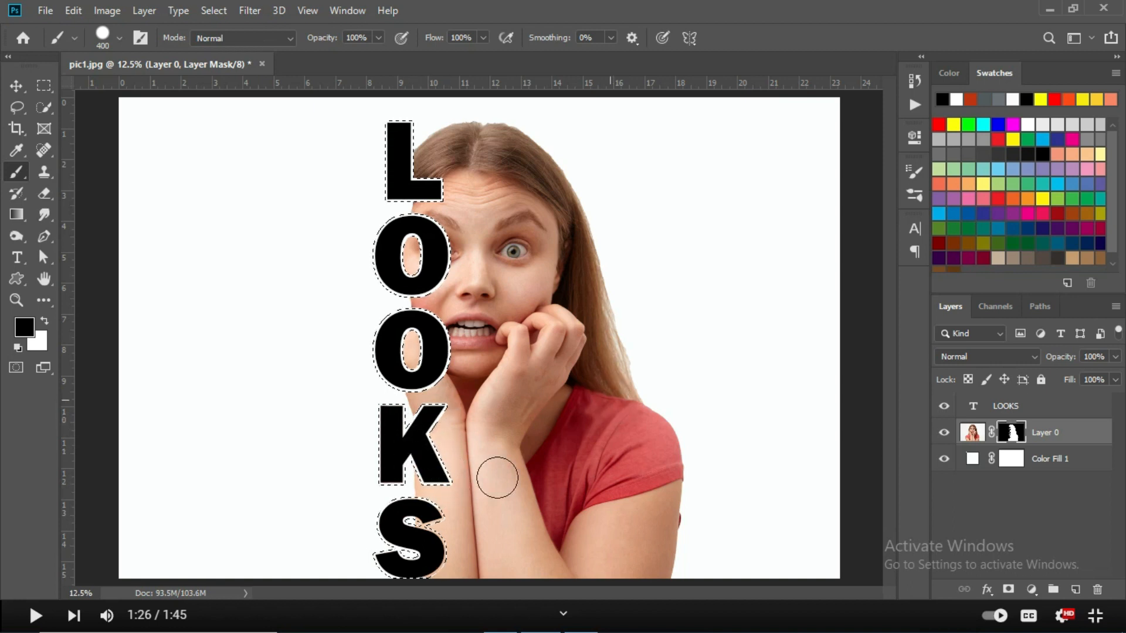
mouse_move(433, 523)
left_mouse_down()
mouse_move(419, 507)
mouse_move(410, 536)
mouse_move(426, 580)
mouse_move(368, 558)
mouse_move(436, 540)
mouse_move(399, 527)
mouse_move(397, 575)
left_mouse_up()
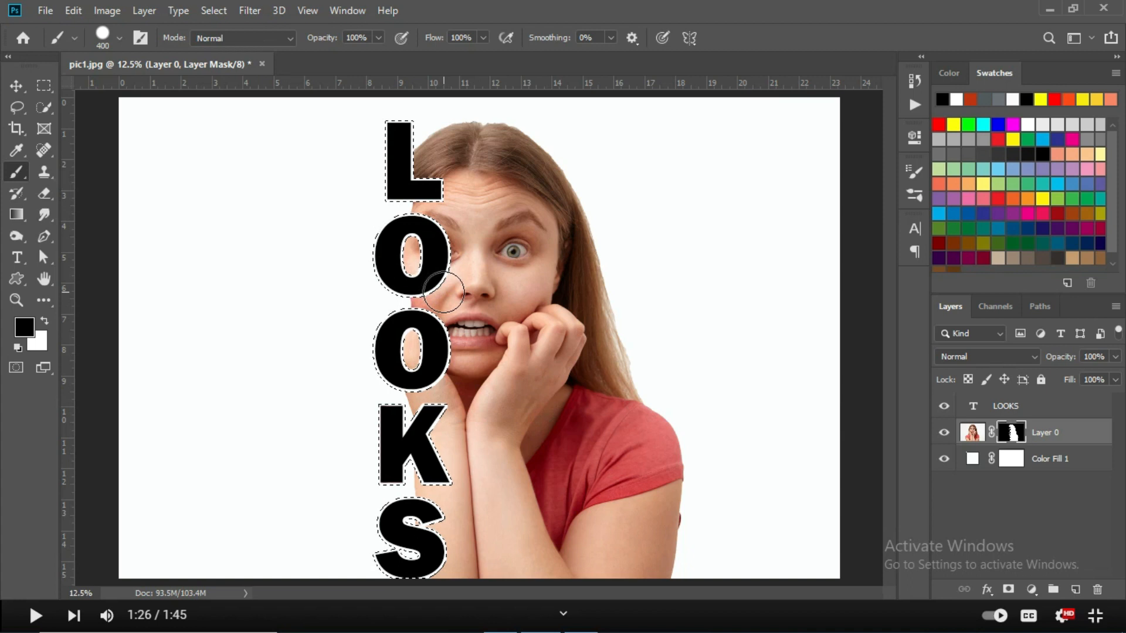
key("ctrl+d")
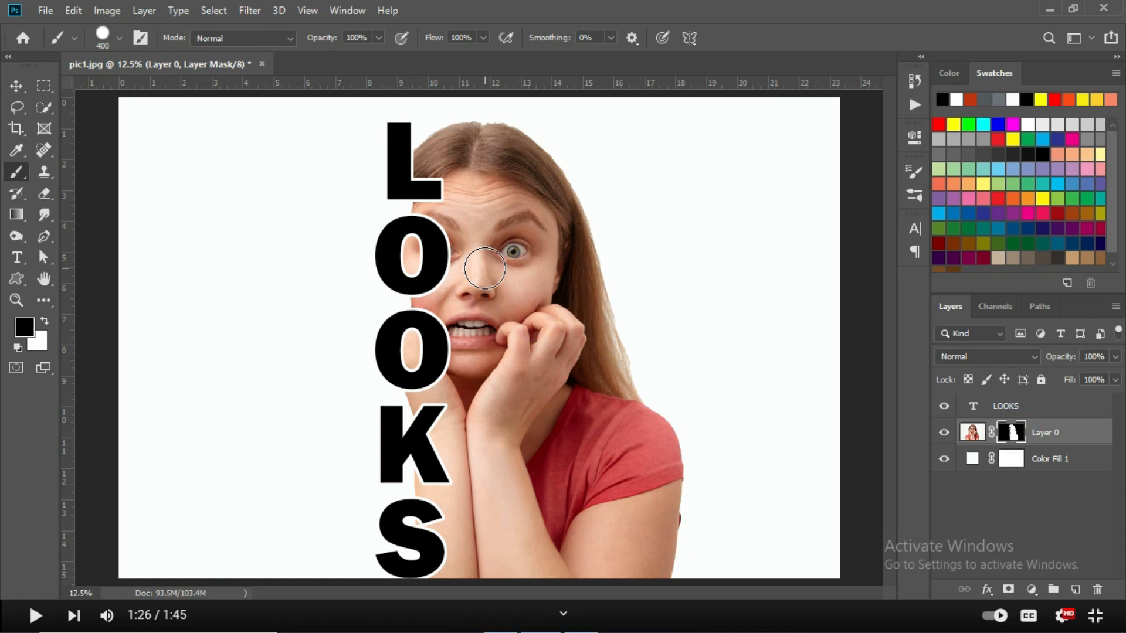
Paint black on Layer 0's mask inside both O letters to hide the skin showing through their centres.
left_click(412, 252)
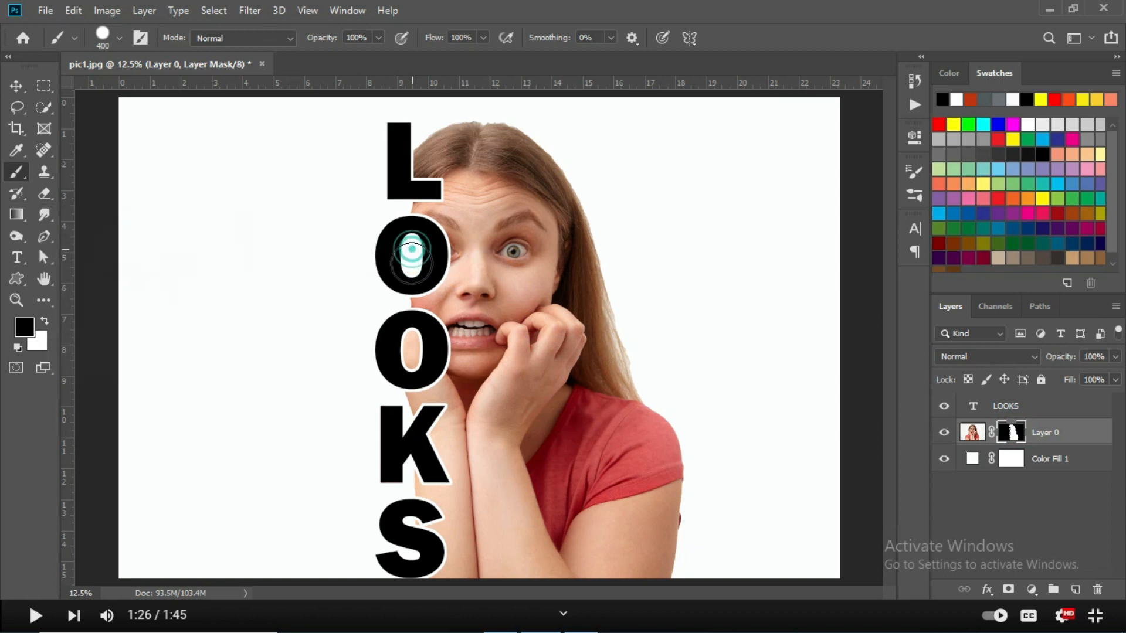
left_click(410, 348)
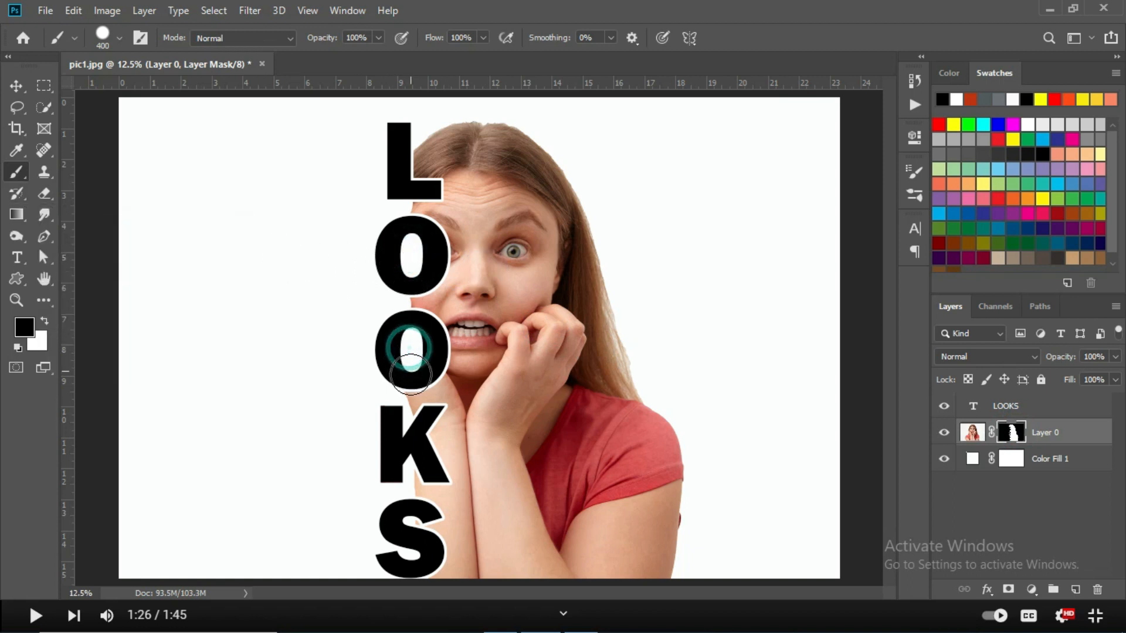
left_click(410, 350)
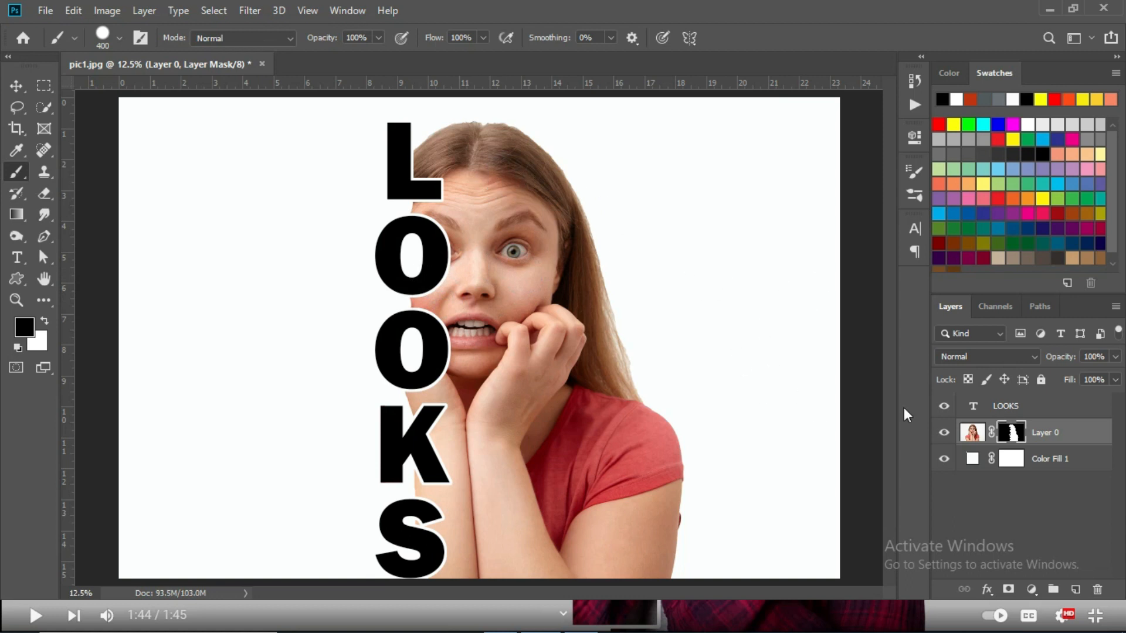
Duplicate Layer 0 within pic1.jpg and move the duplicate above the LOOKS text layer.
left_click(971, 433)
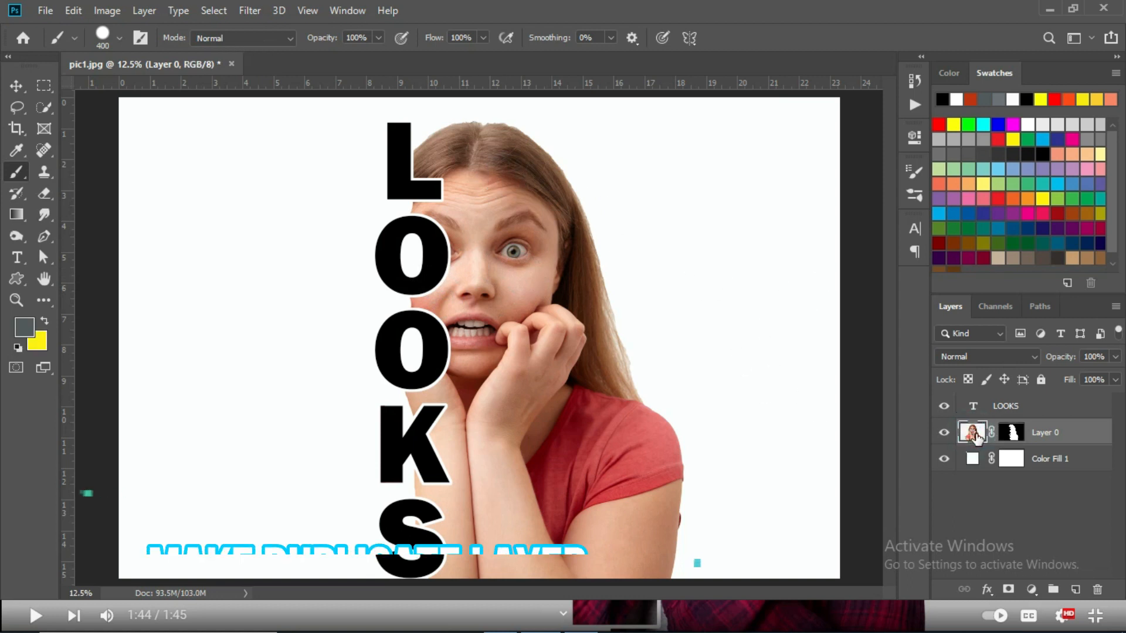
right_click(983, 432)
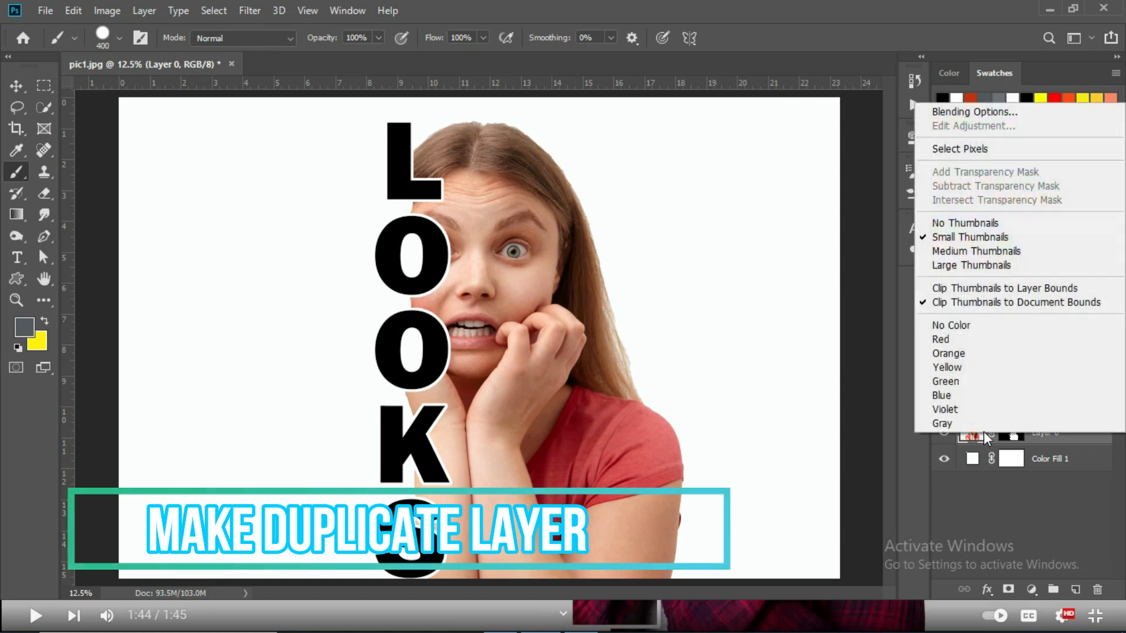
left_click(859, 387)
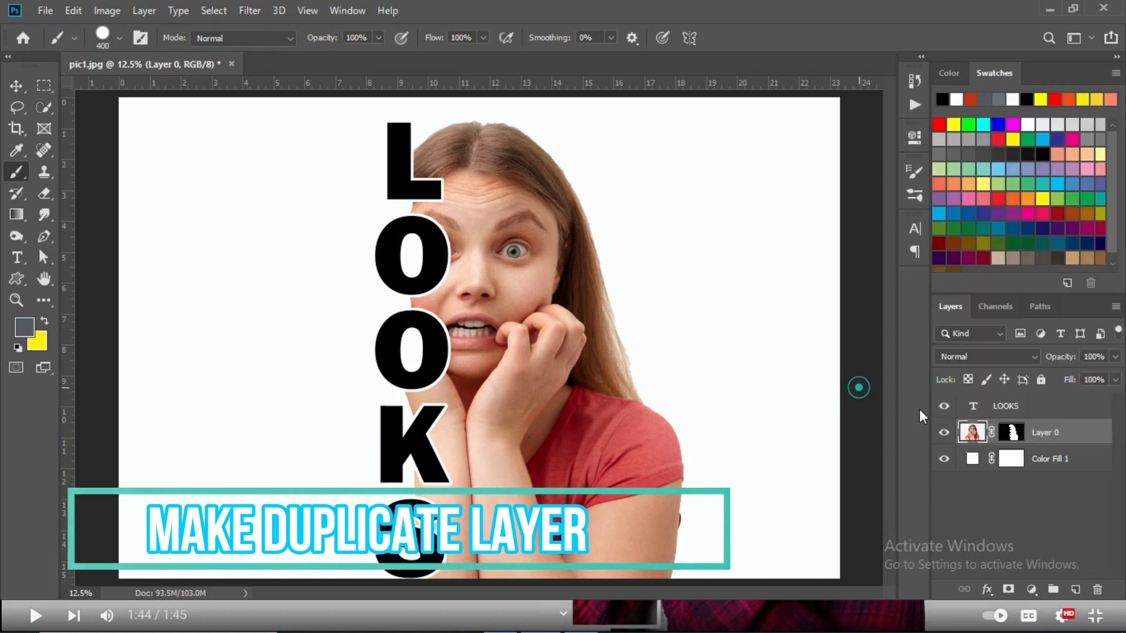
right_click(1042, 435)
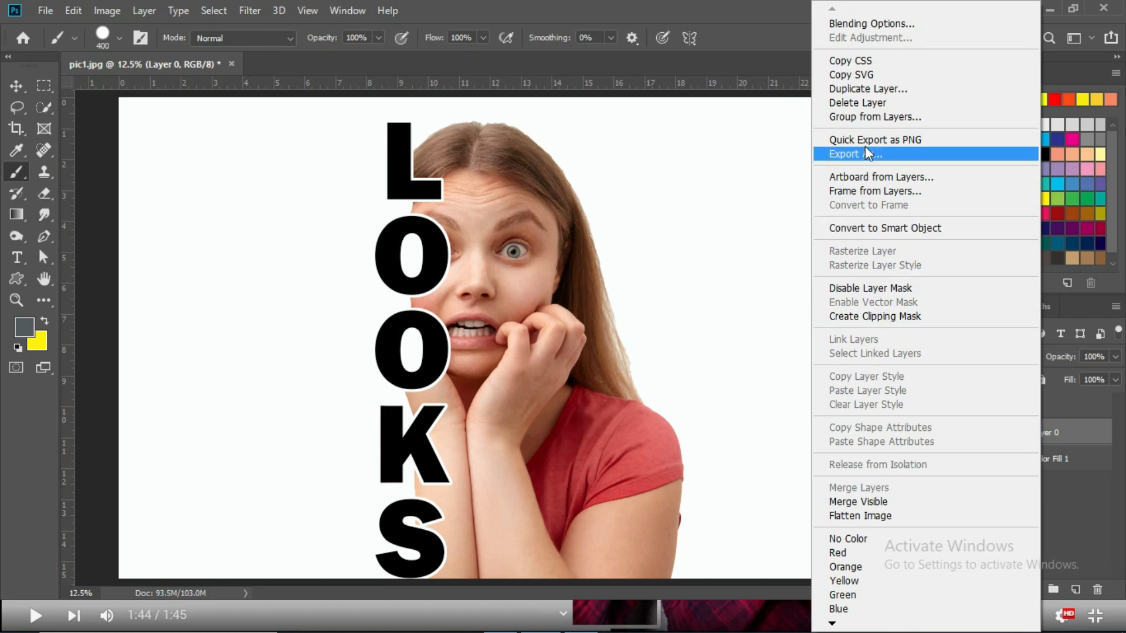
left_click(867, 90)
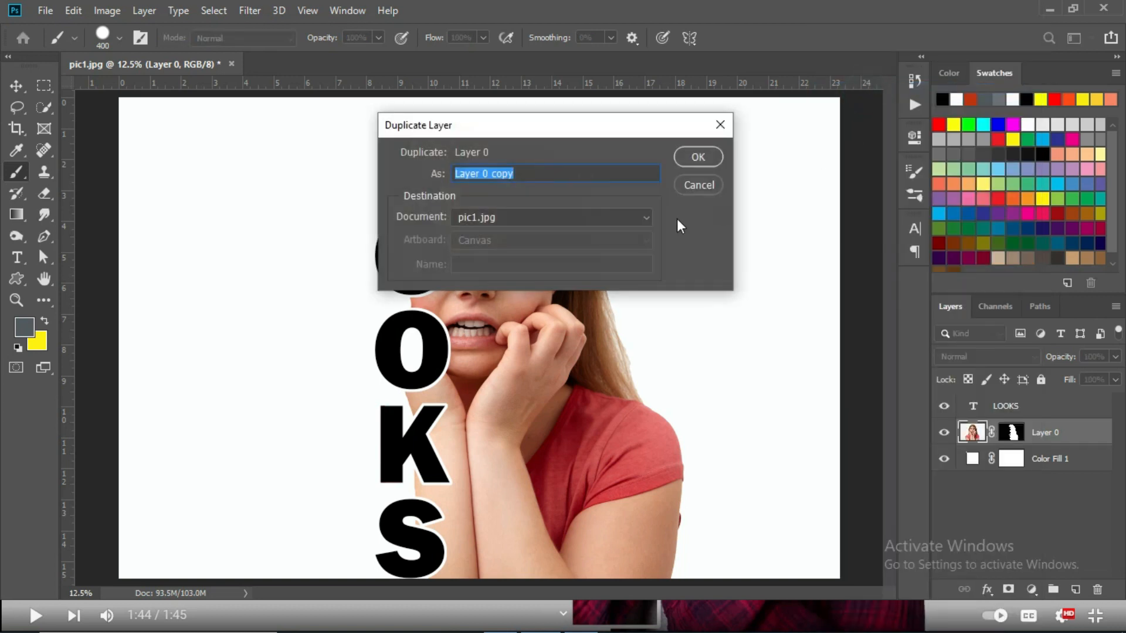
left_click(691, 157)
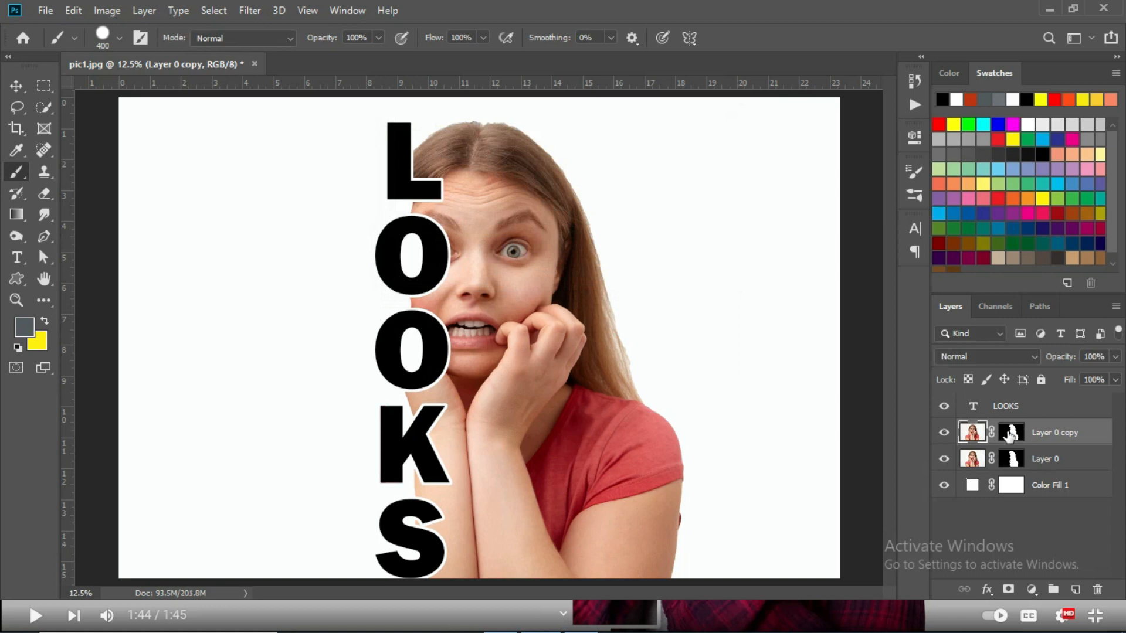
left_click_drag(1039, 433, 1040, 405)
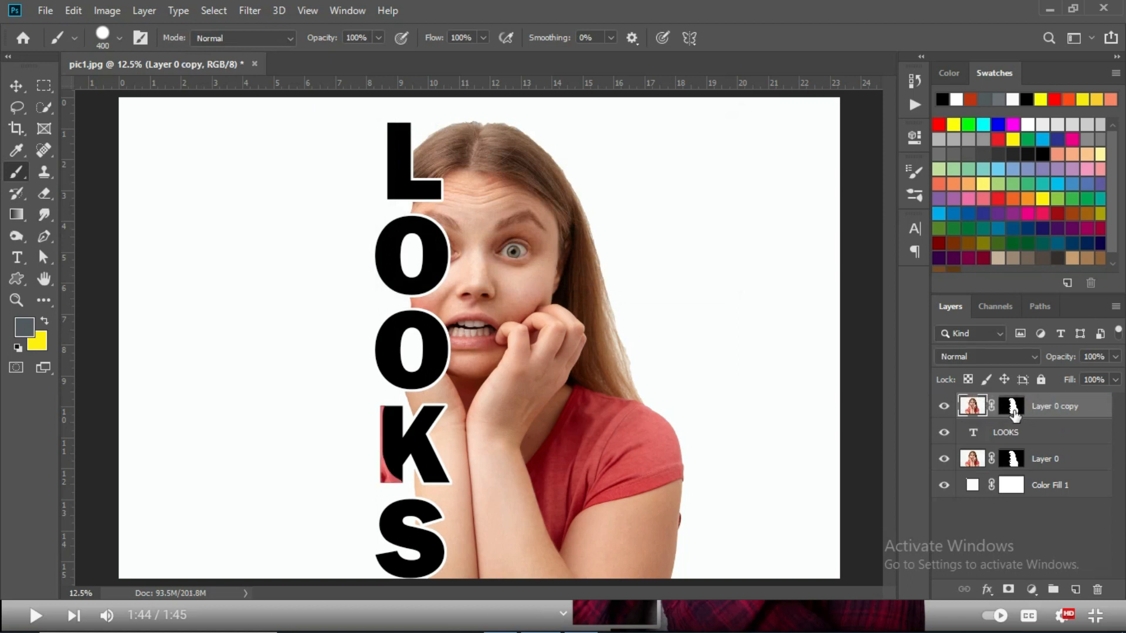
Delete the layer mask of the duplicated photo layer and clip that layer to the LOOKS text.
left_click(1012, 406)
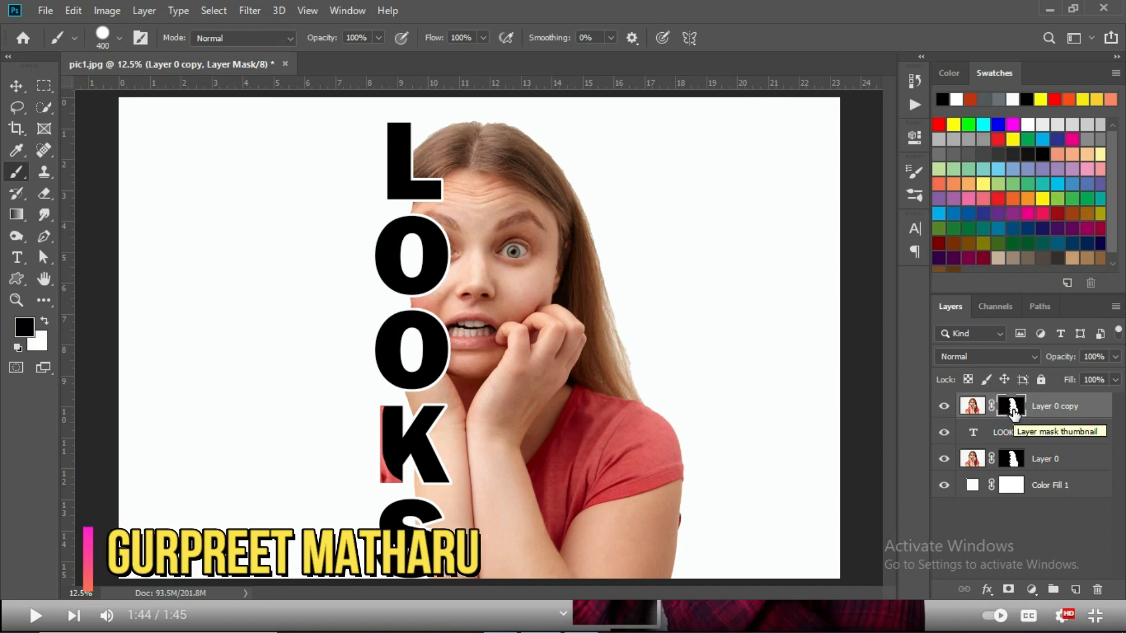
right_click(1013, 411)
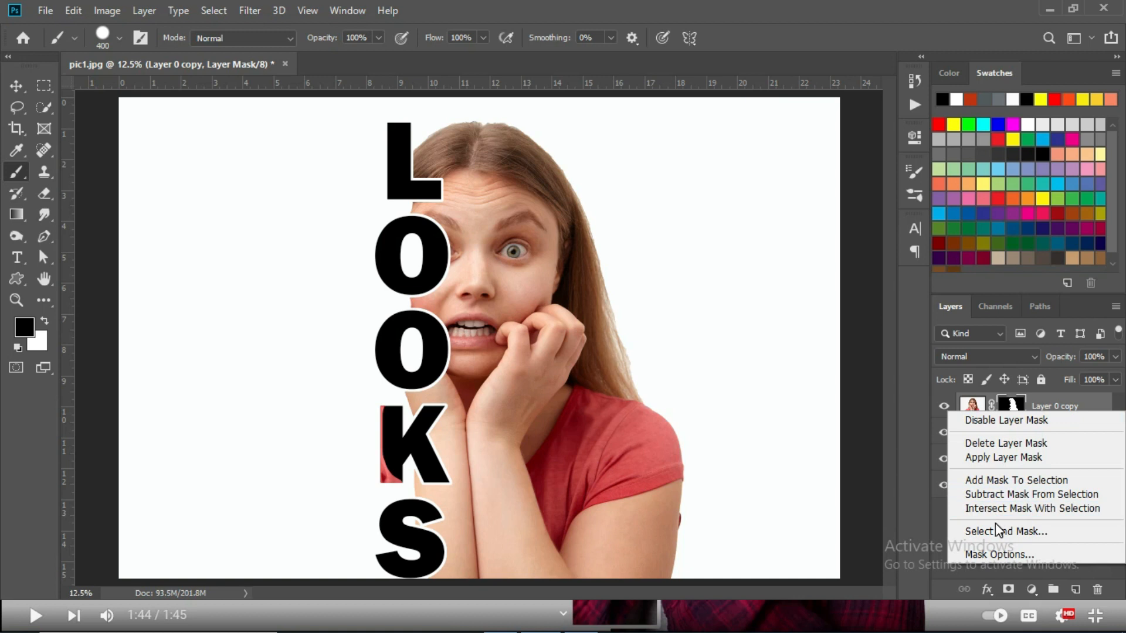
left_click(991, 445)
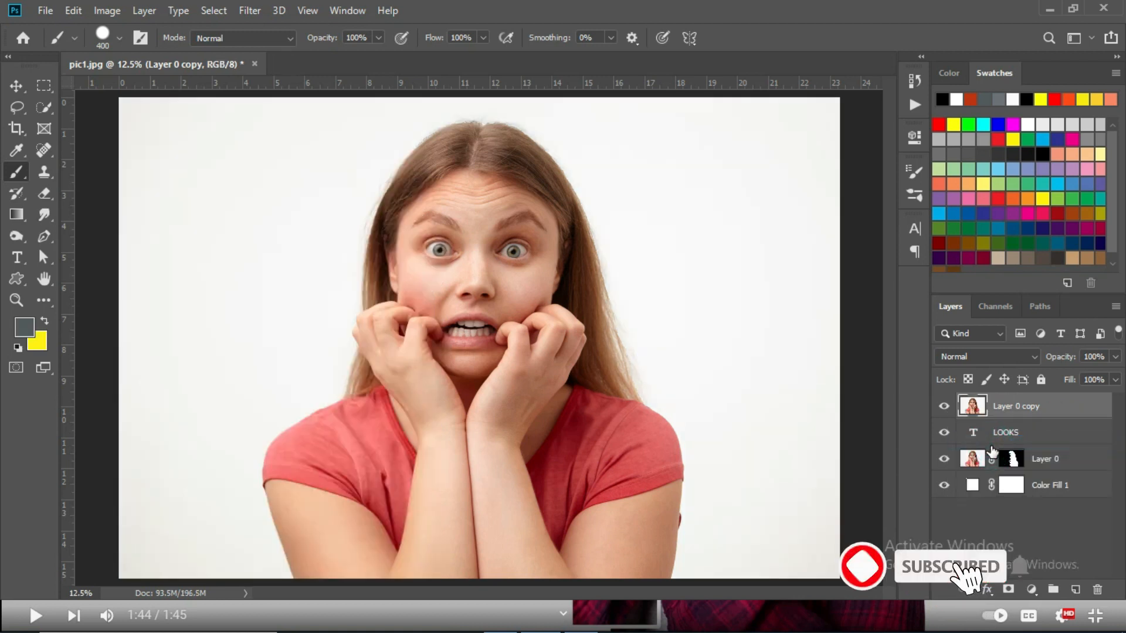
right_click(1055, 418)
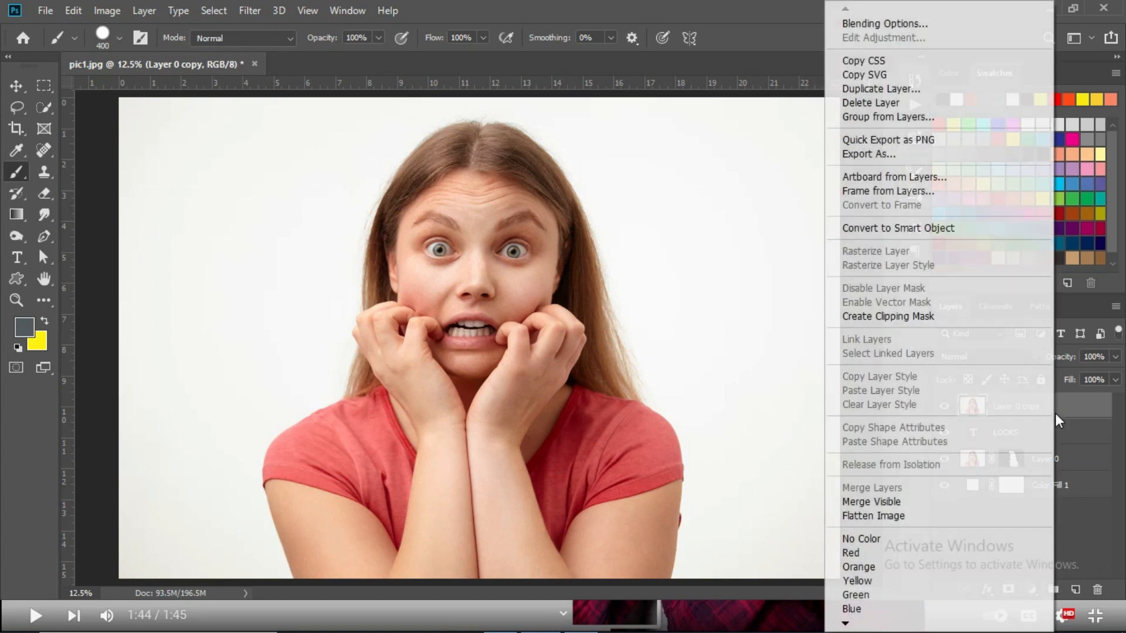
left_click(906, 318)
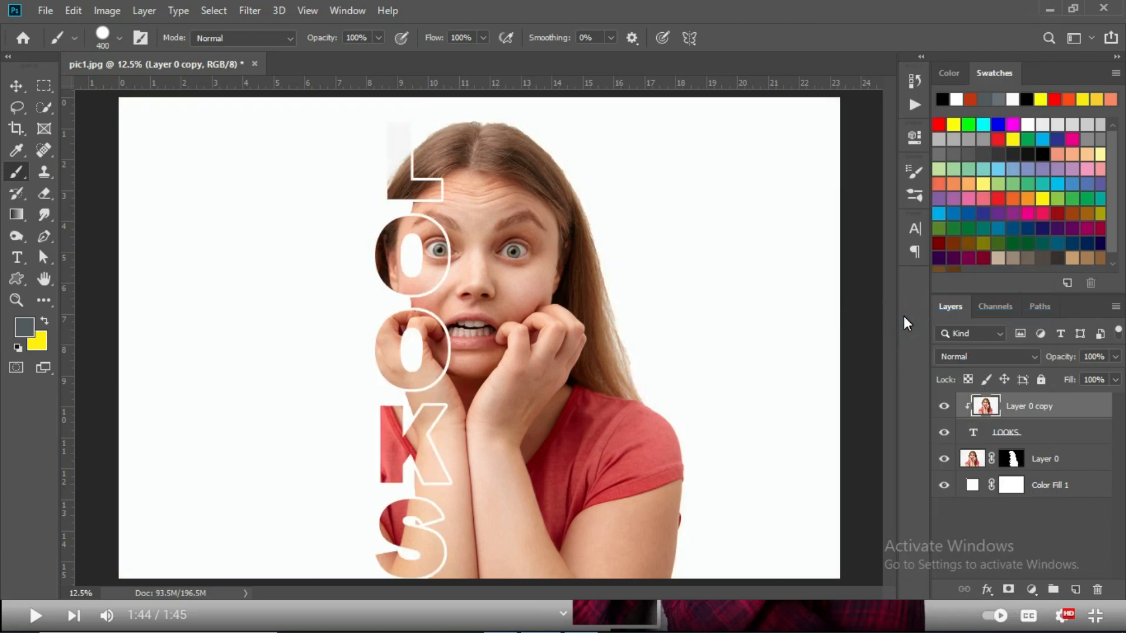